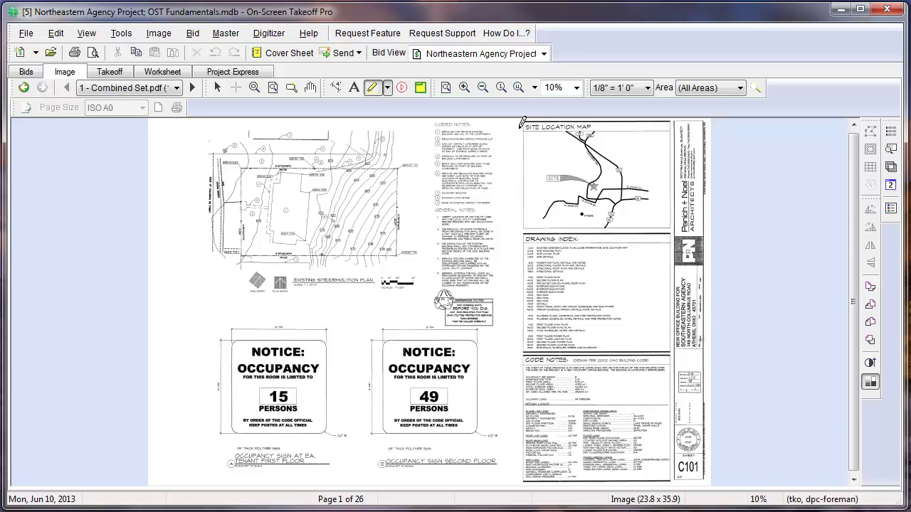
Examine the site location map on page 1 up close and move on to page 2.
drag(521, 122, 687, 246)
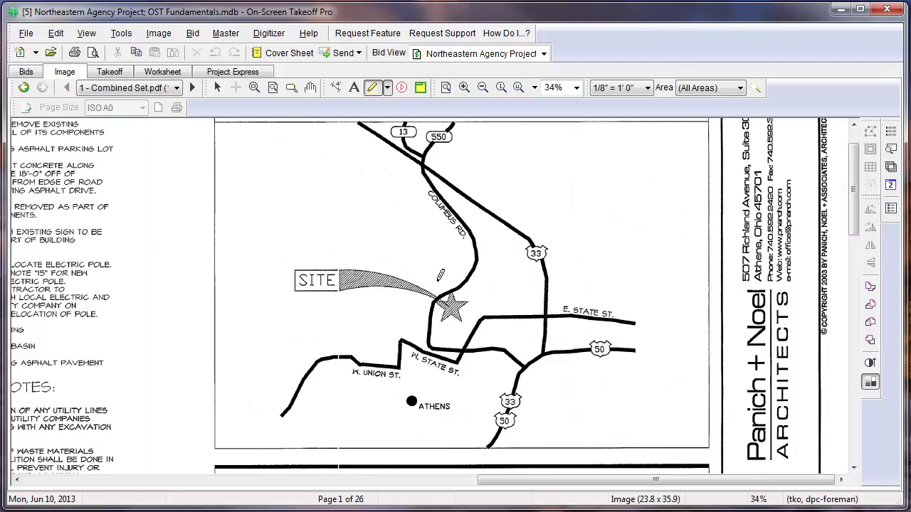
click(447, 87)
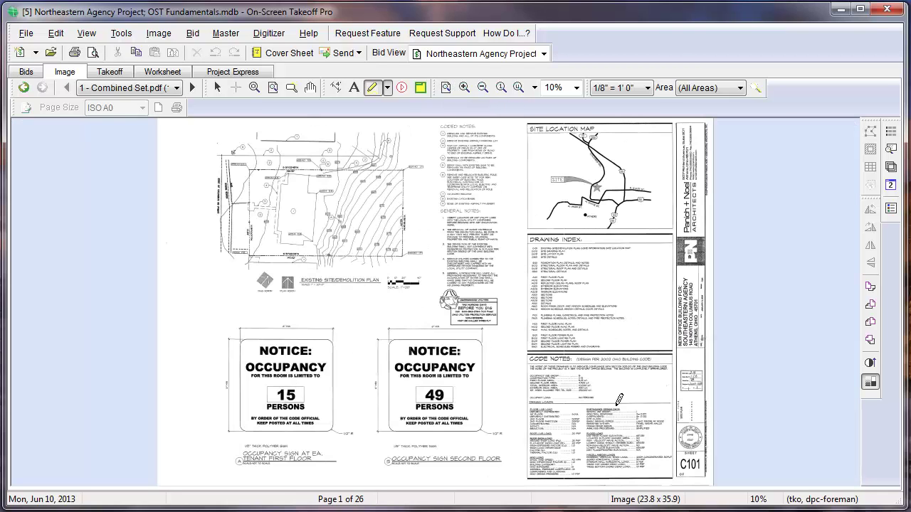
click(192, 87)
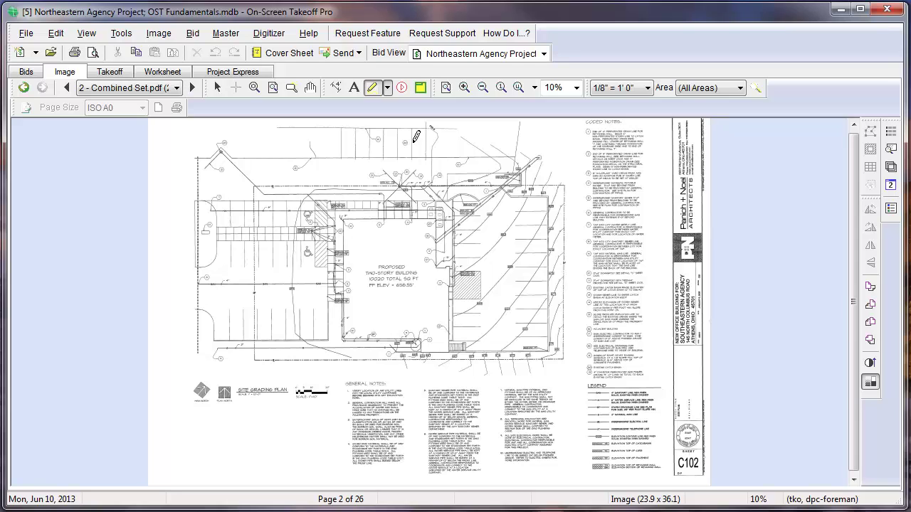
Highlight "TWO-STORY" and the figure 10020 in the proposed building's label on the site grading plan.
drag(334, 185, 475, 370)
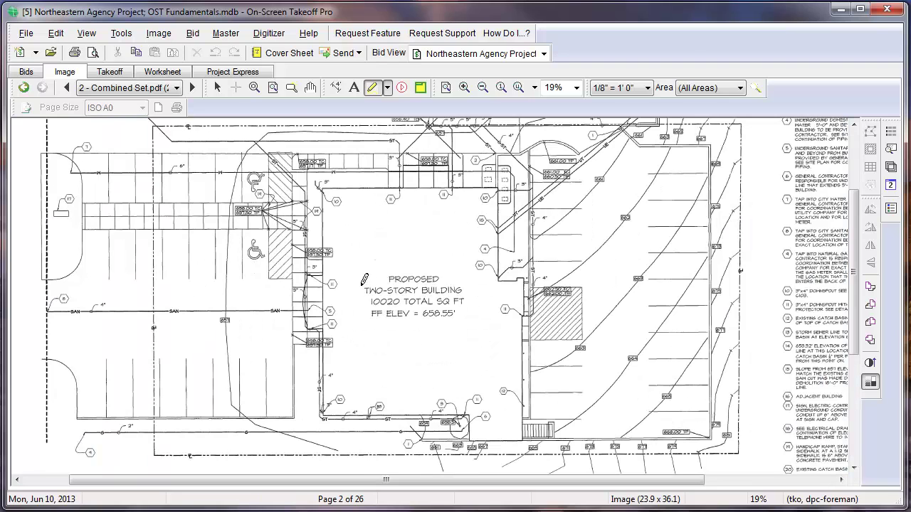
drag(363, 291, 424, 290)
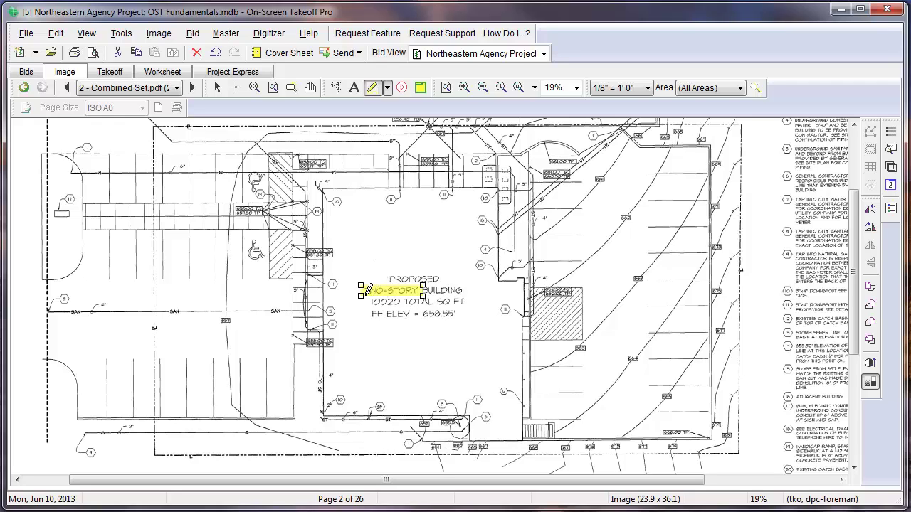
drag(367, 302, 406, 302)
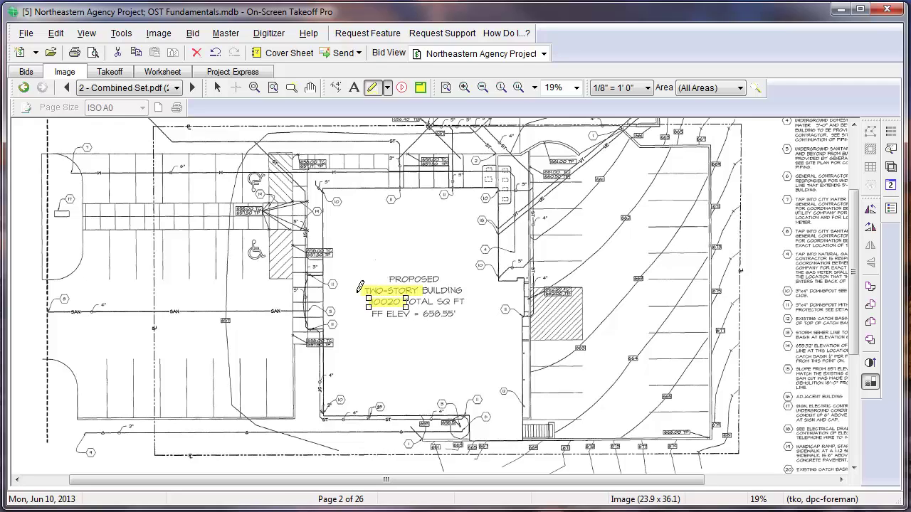
Read the first coded notes on the site grading plan up close and return to the full sheet.
click(447, 87)
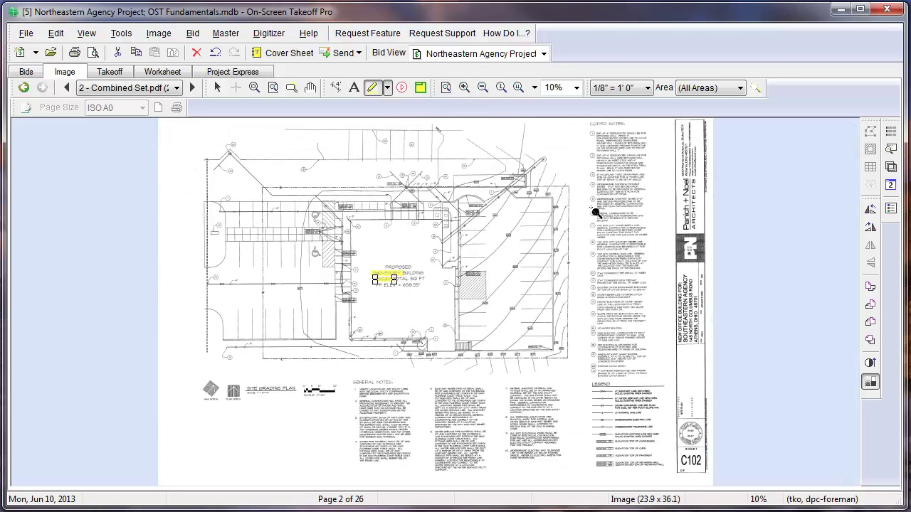
drag(584, 122, 668, 200)
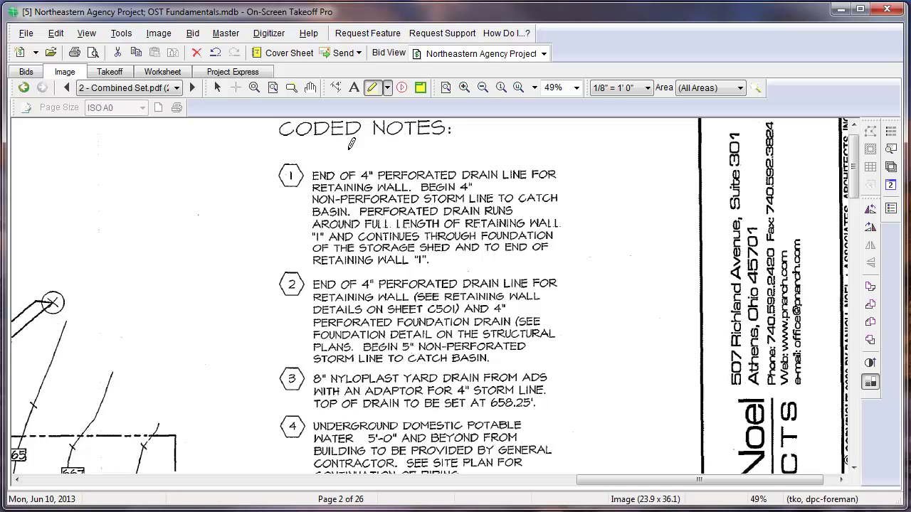
click(446, 88)
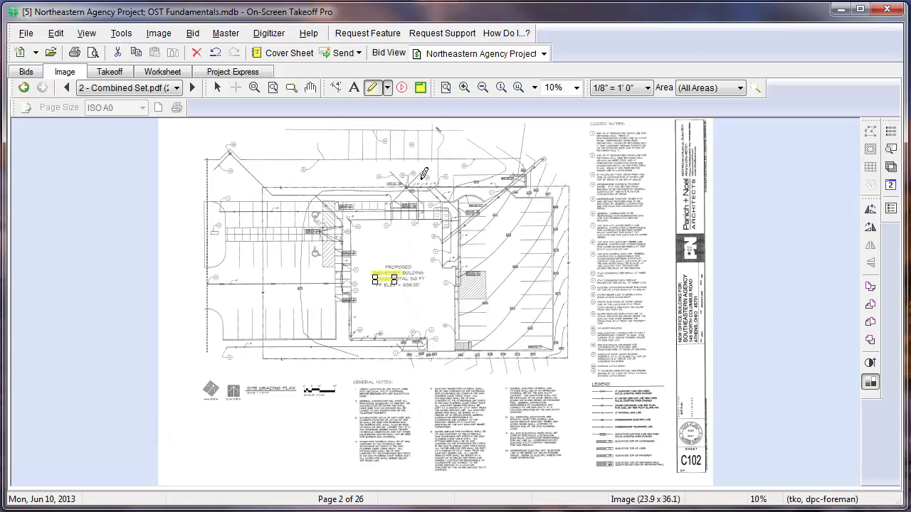
Page forward through the site plan, retaining wall and foundation sheets to the A101 First Floor plan.
click(191, 87)
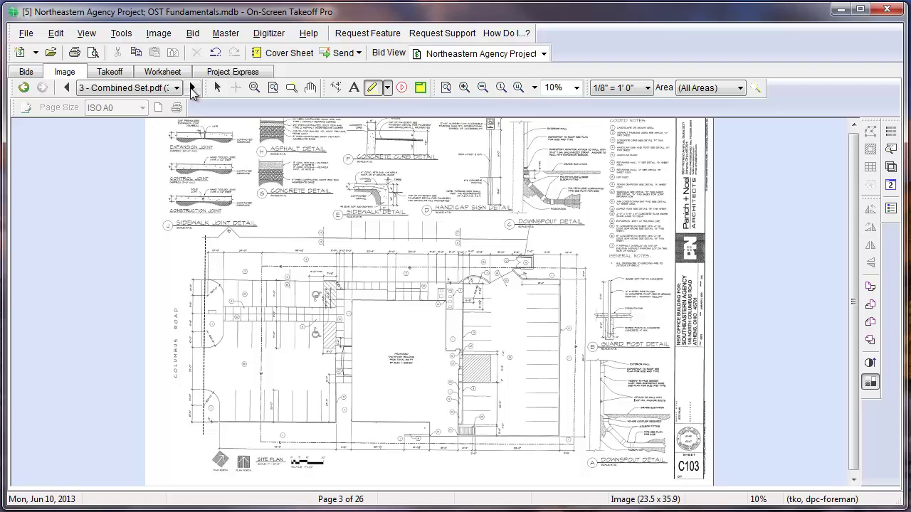
click(192, 88)
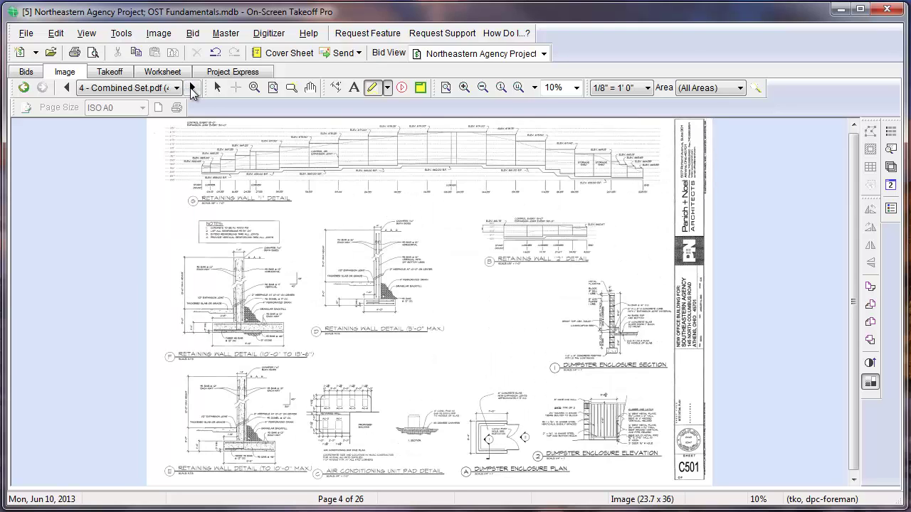
click(192, 88)
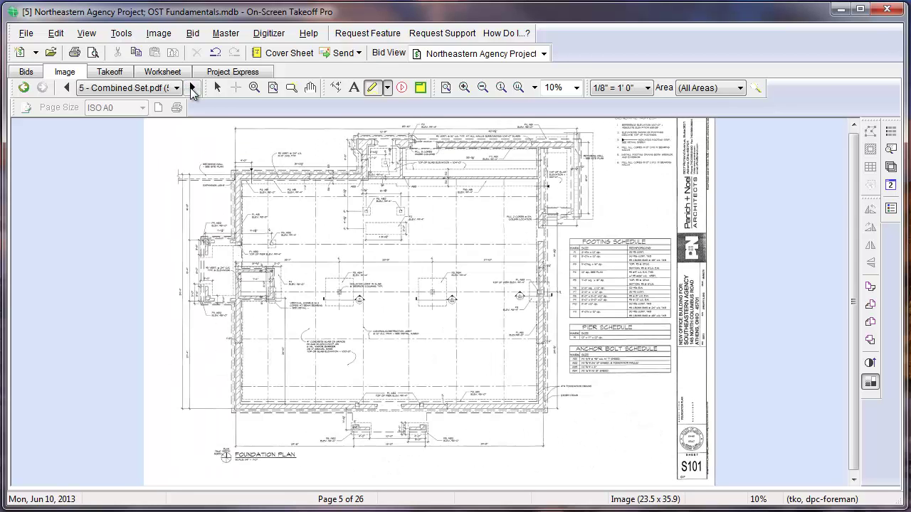
click(192, 88)
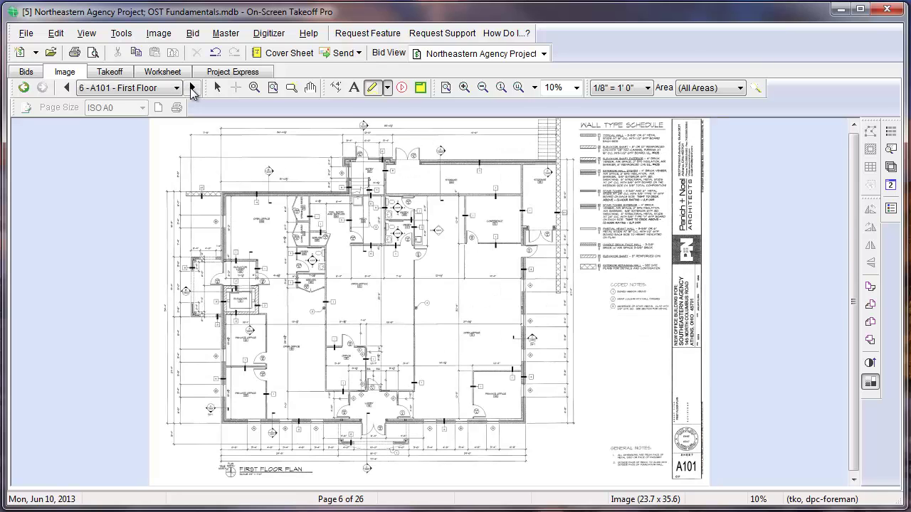
Examine the first floor plan's room layout, covering the offices, storage, conference room, elevator and lobby, and return to the full sheet.
scroll(409, 335, up, 3)
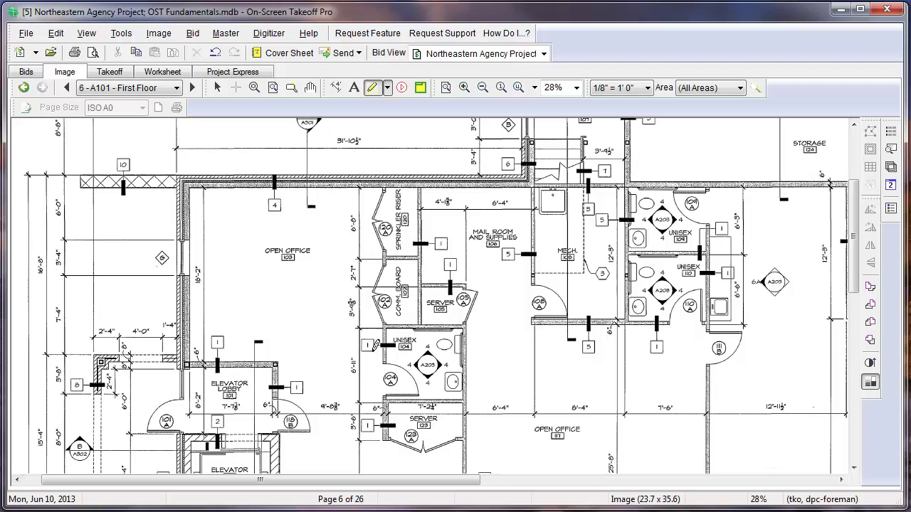
scroll(375, 346, up, 1)
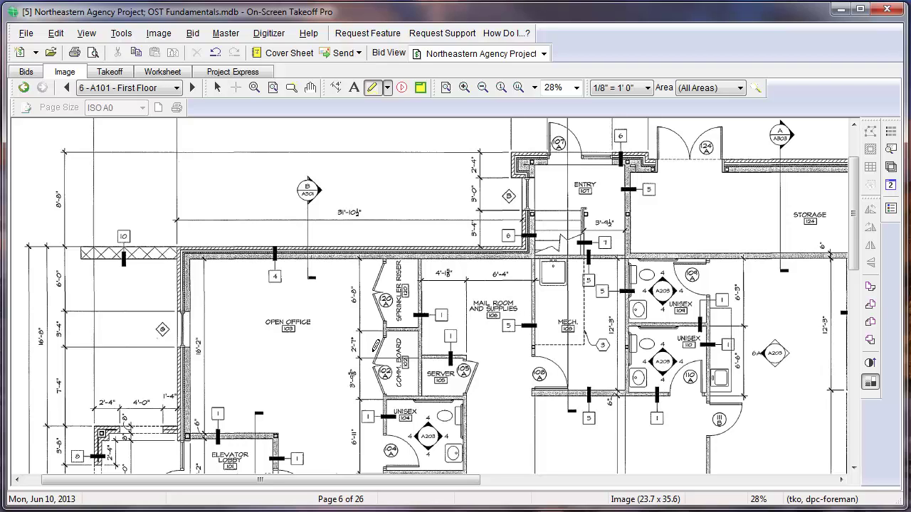
scroll(375, 346, right, 2)
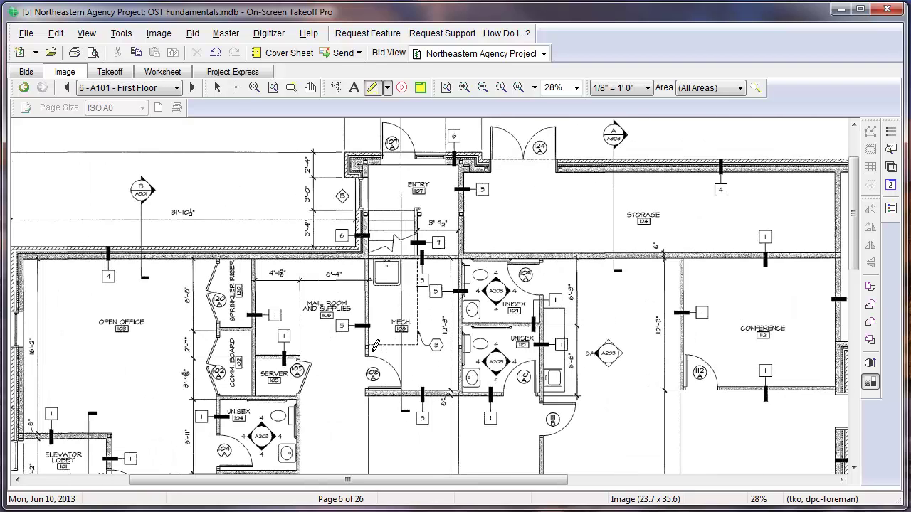
scroll(375, 346, right, 1)
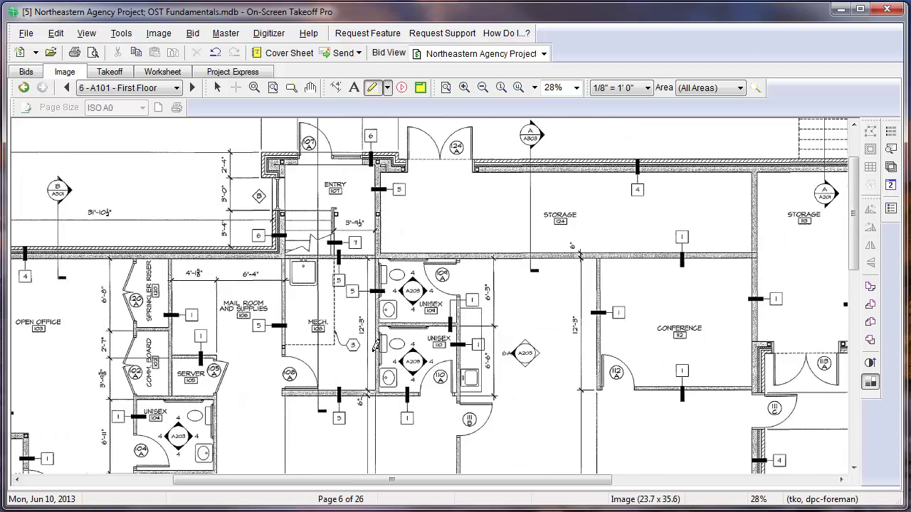
scroll(375, 346, right, 1)
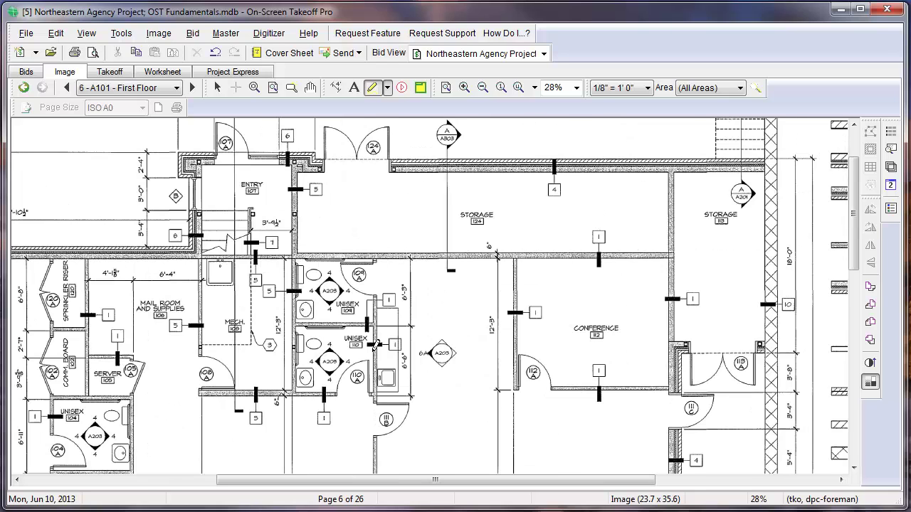
scroll(375, 346, right, 2)
scroll(375, 345, down, 3)
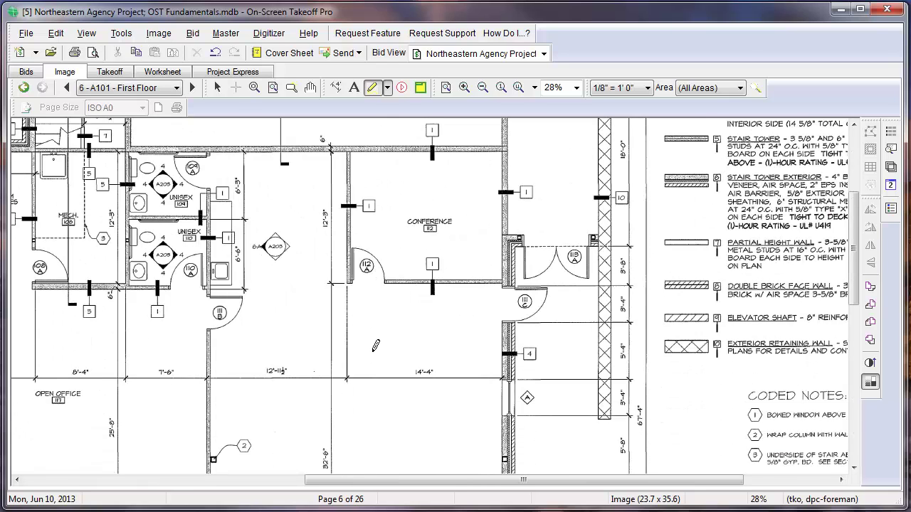
scroll(375, 346, left, 1)
scroll(375, 346, left, 3)
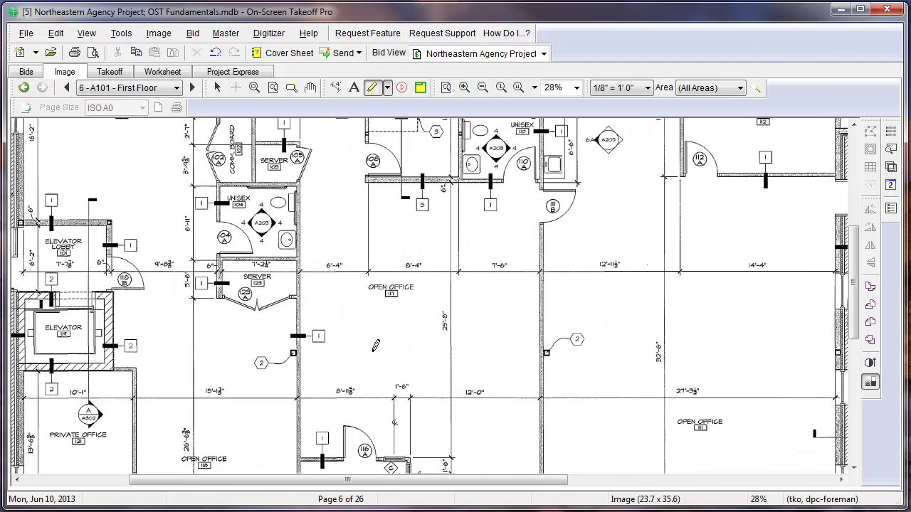
scroll(375, 346, left, 3)
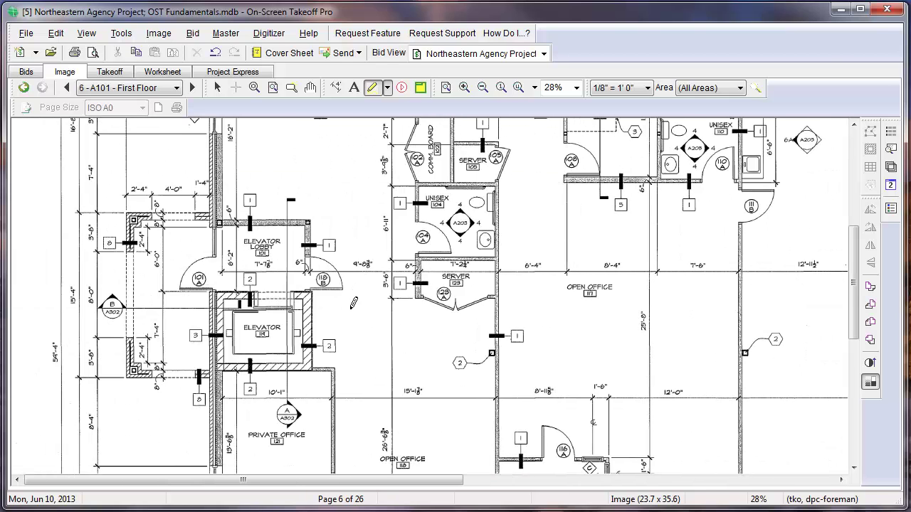
scroll(354, 306, down, 2)
scroll(354, 306, down, 2)
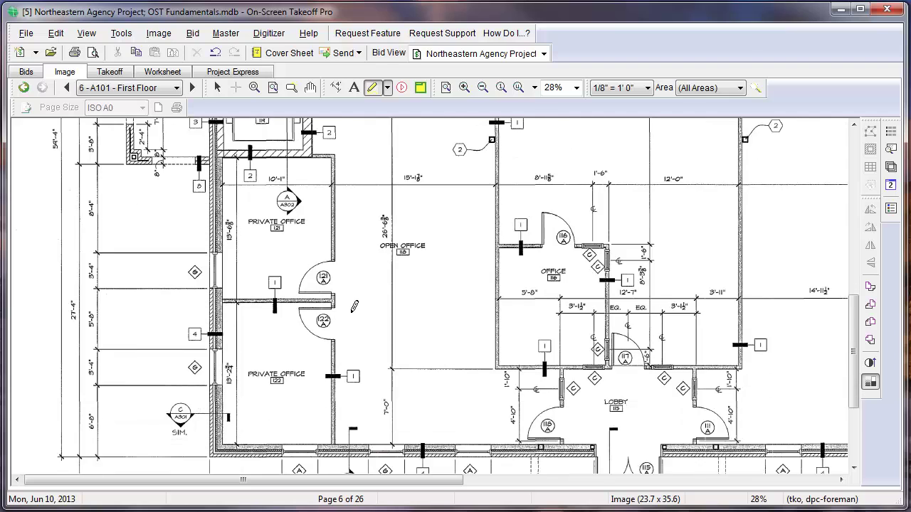
scroll(353, 306, right, 1)
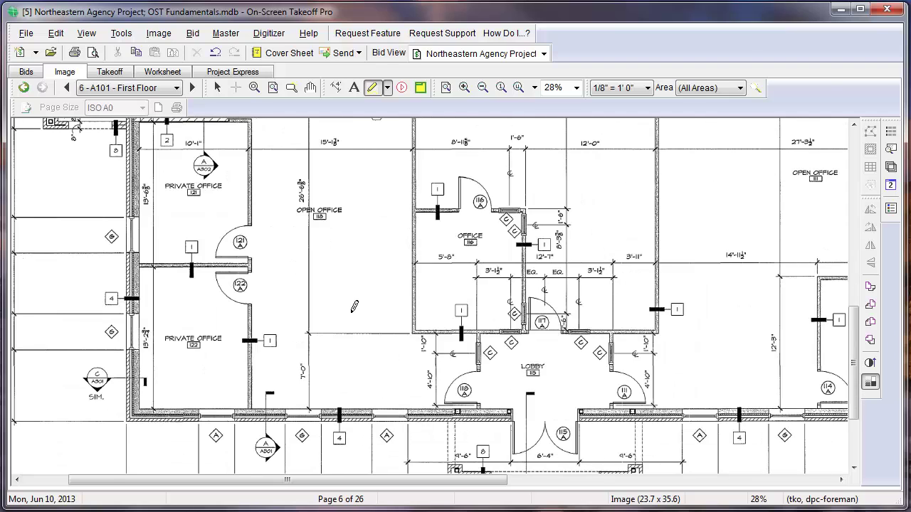
scroll(354, 306, right, 6)
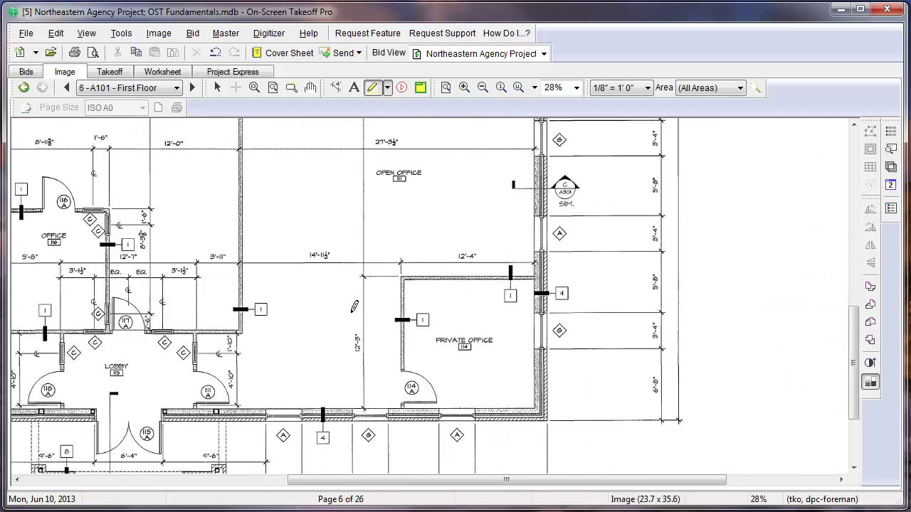
click(441, 91)
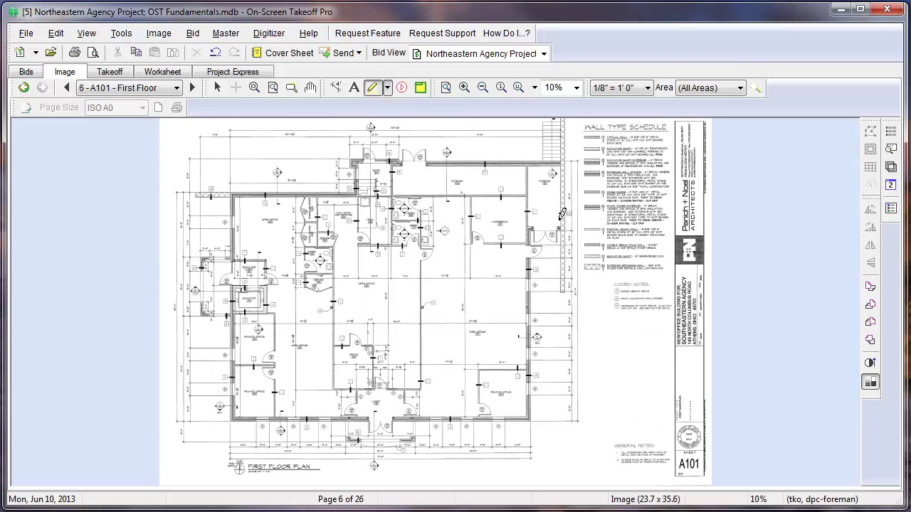
Examine the A102 Second Floor plan from the private offices round to the conference rooms, kitchen and restrooms, deleting the stray highlight over the offices.
click(191, 87)
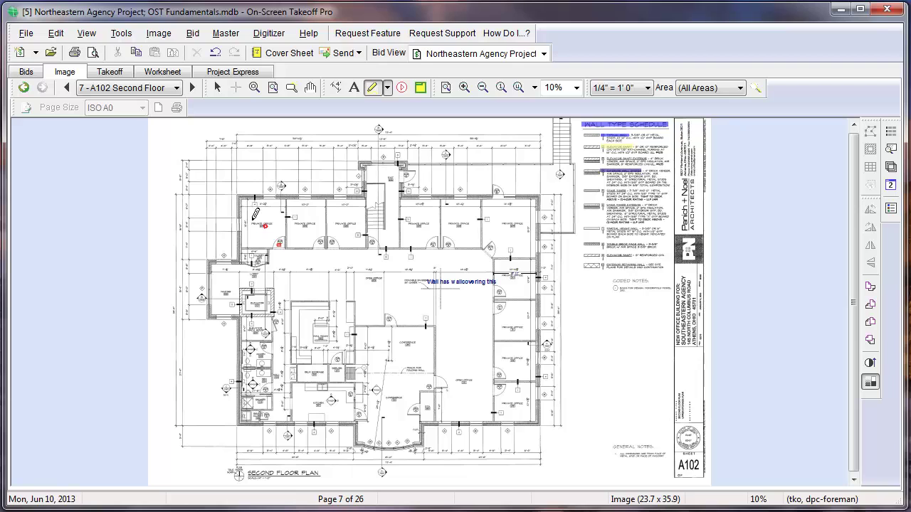
drag(202, 165, 390, 285)
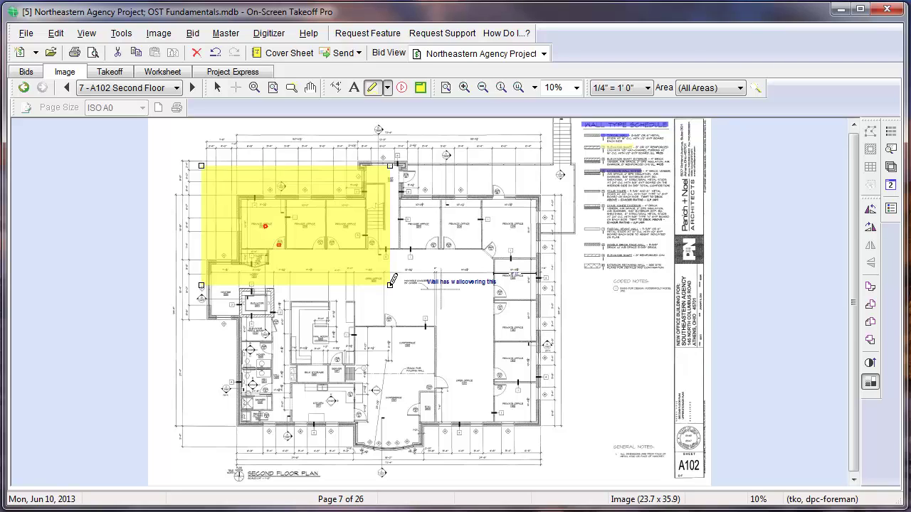
key(Delete)
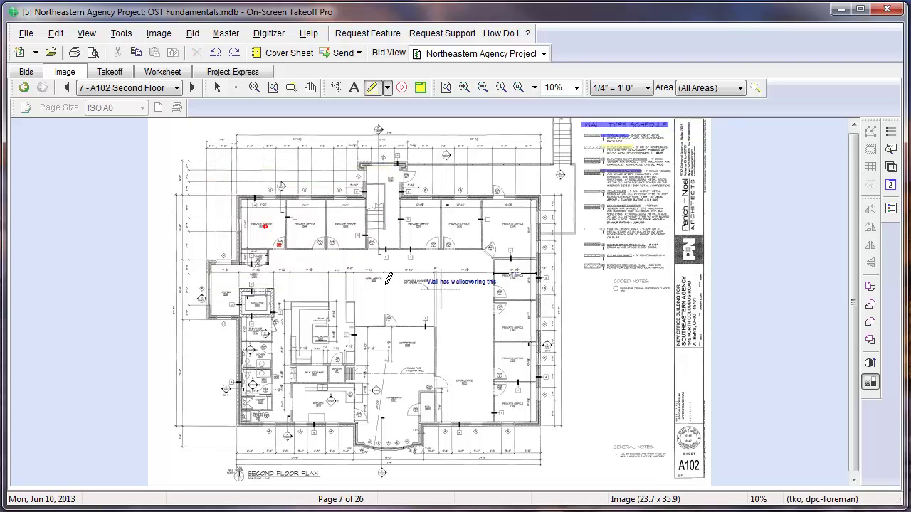
ctrl+drag(208, 163, 385, 278)
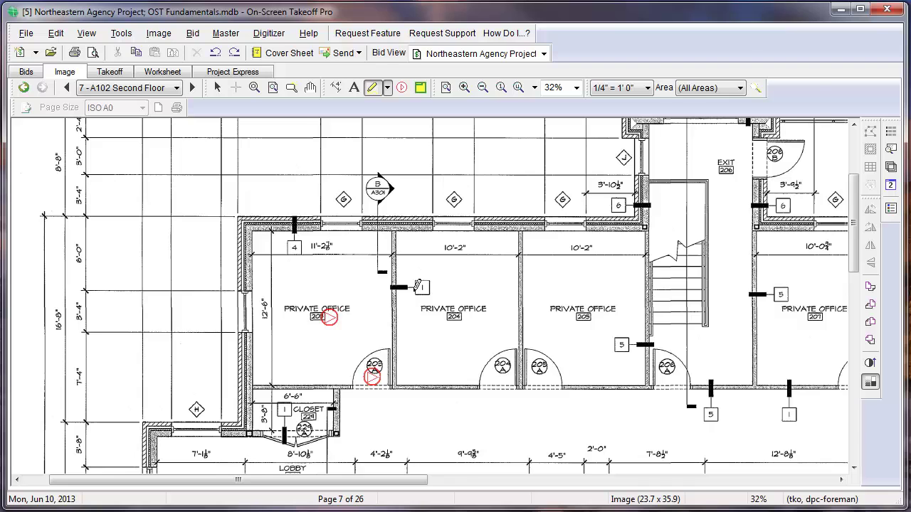
scroll(417, 285, right, 2)
scroll(417, 285, right, 4)
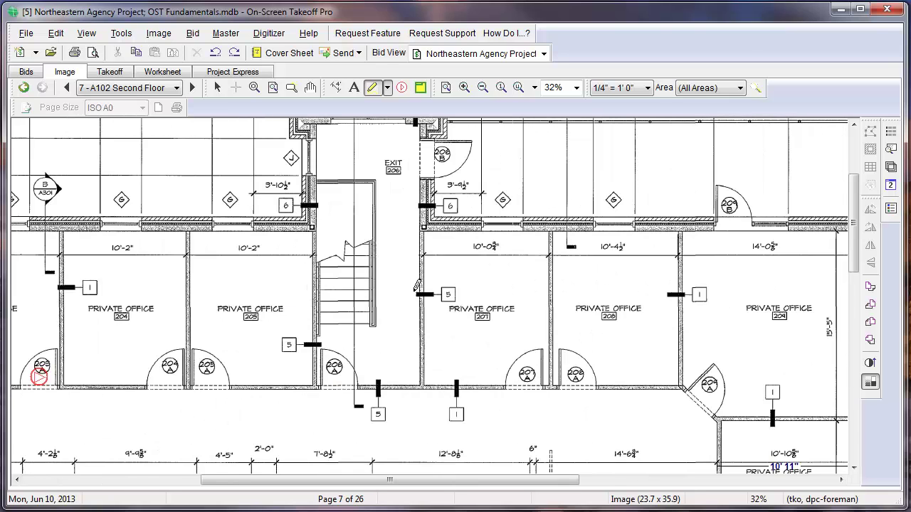
scroll(417, 285, down, 3)
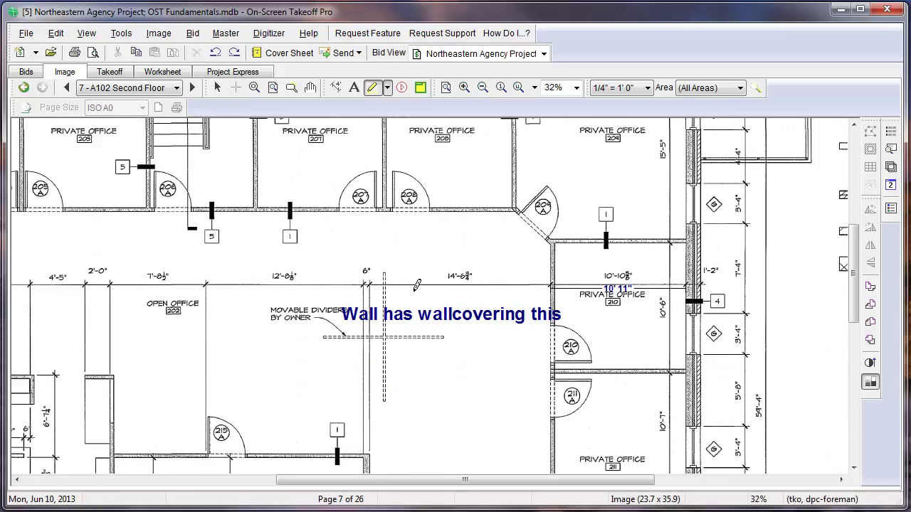
scroll(417, 285, down, 2)
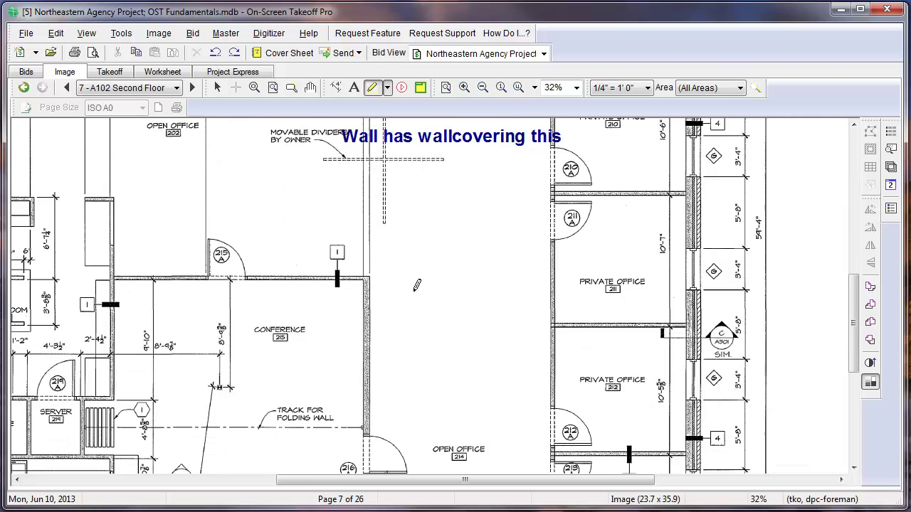
scroll(417, 285, down, 2)
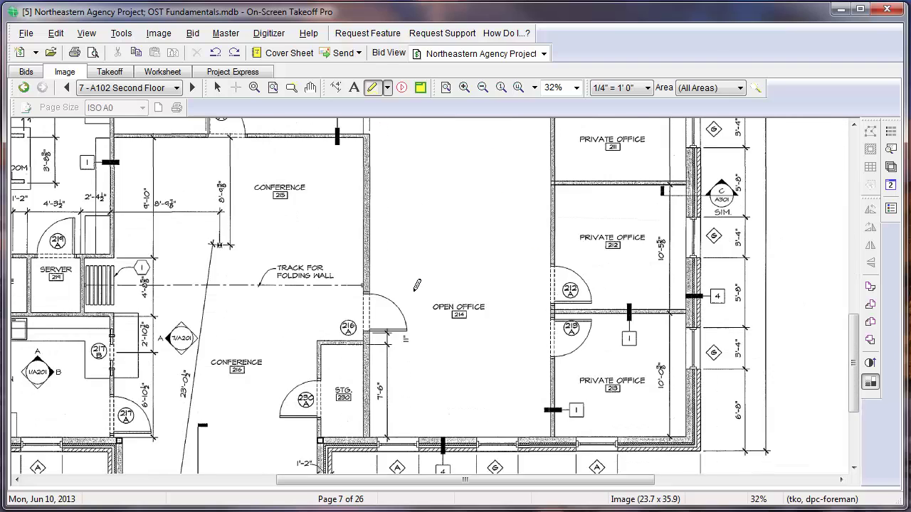
scroll(417, 285, left, 3)
scroll(417, 286, left, 2)
scroll(417, 286, down, 3)
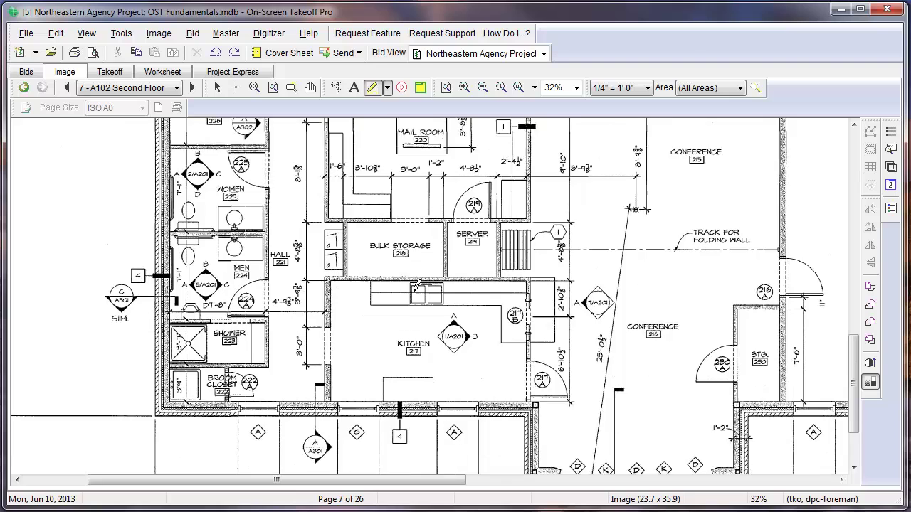
click(446, 86)
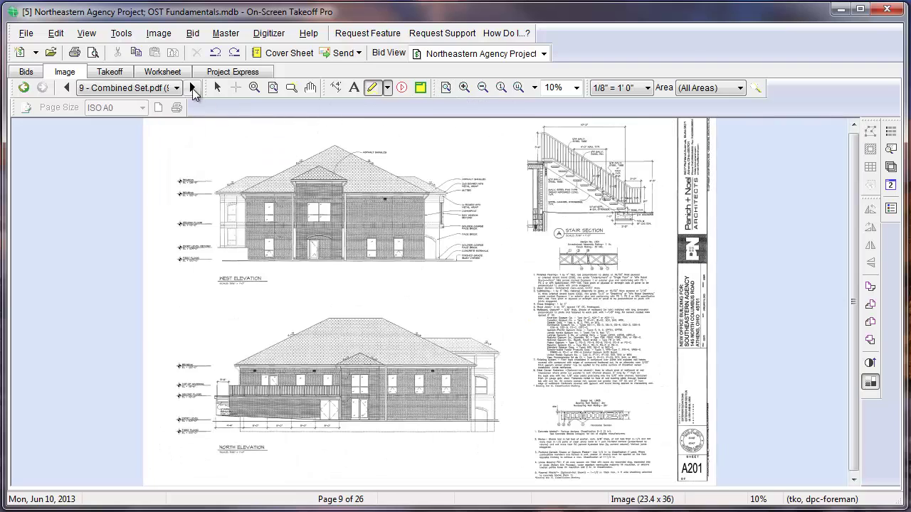
Page forward to sheet A203, examine the kitchen, restroom and conference elevations and the accessories schedule, and return to the full sheet.
click(191, 88)
click(191, 88)
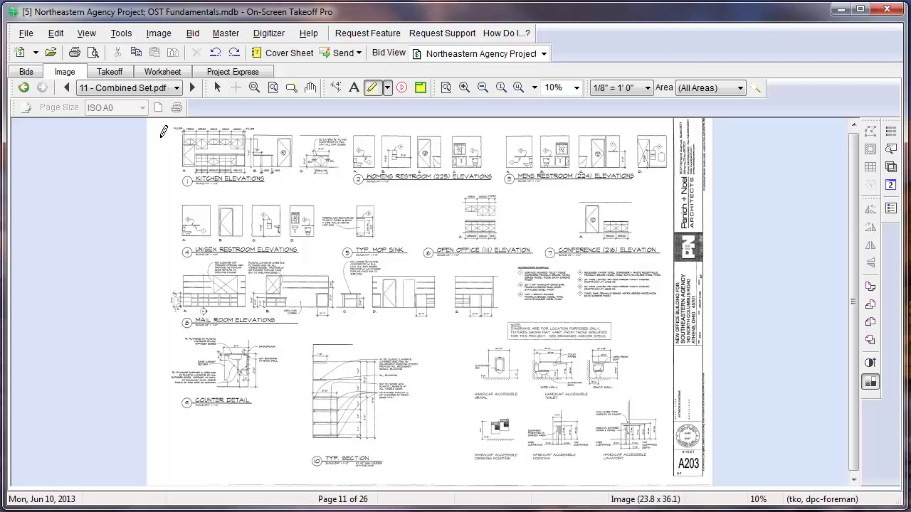
drag(163, 132, 294, 202)
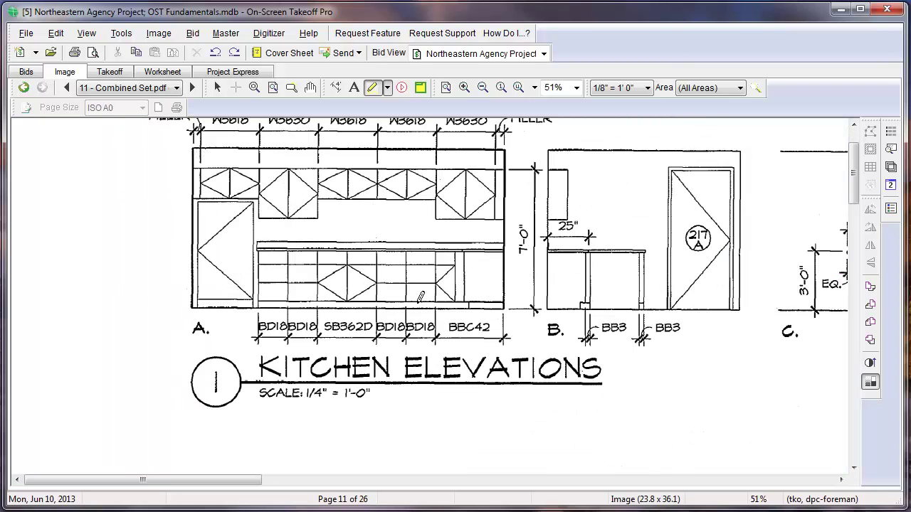
scroll(486, 329, right, 4)
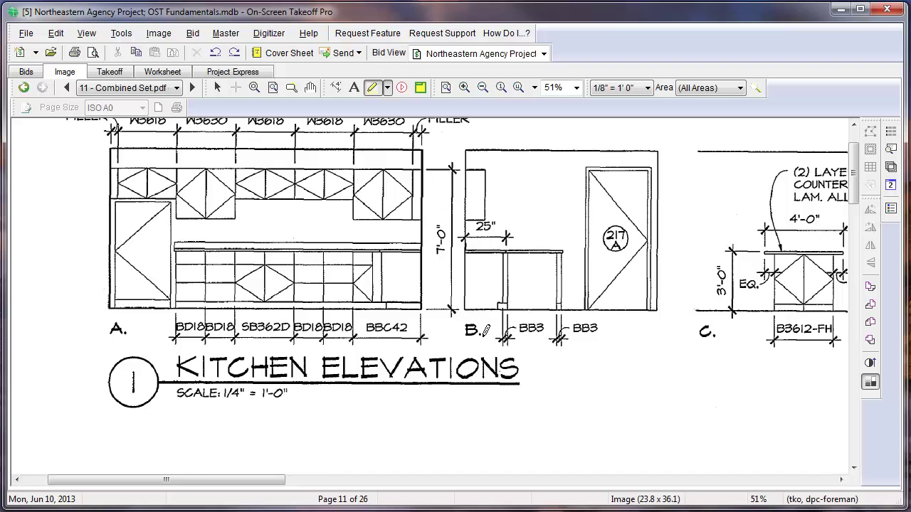
scroll(486, 329, right, 10)
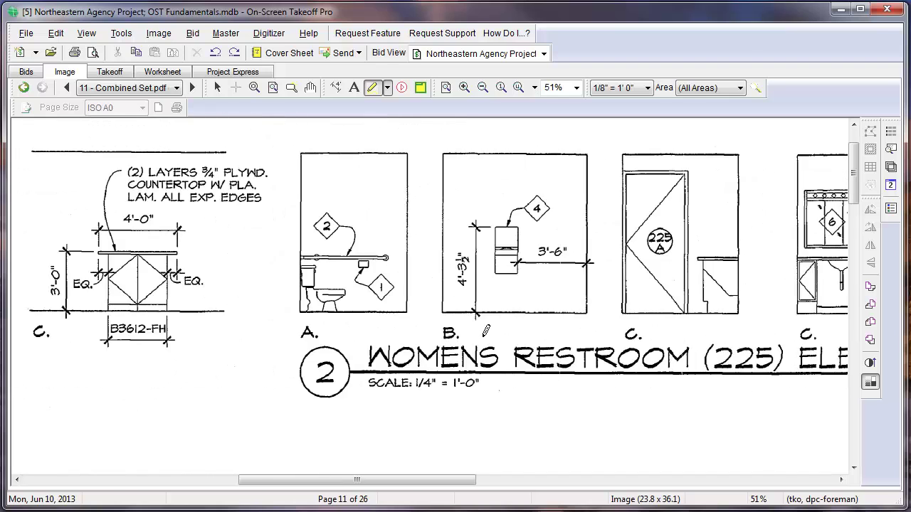
scroll(486, 329, right, 10)
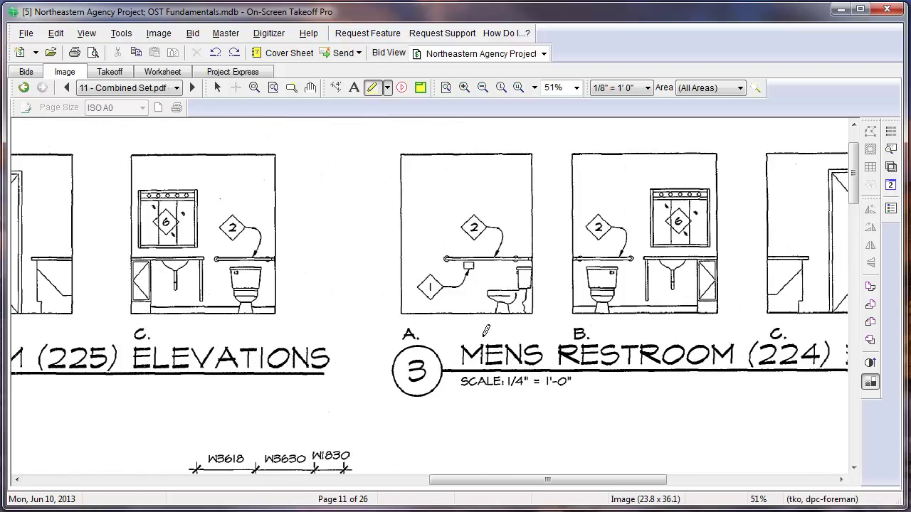
scroll(486, 329, down, 10)
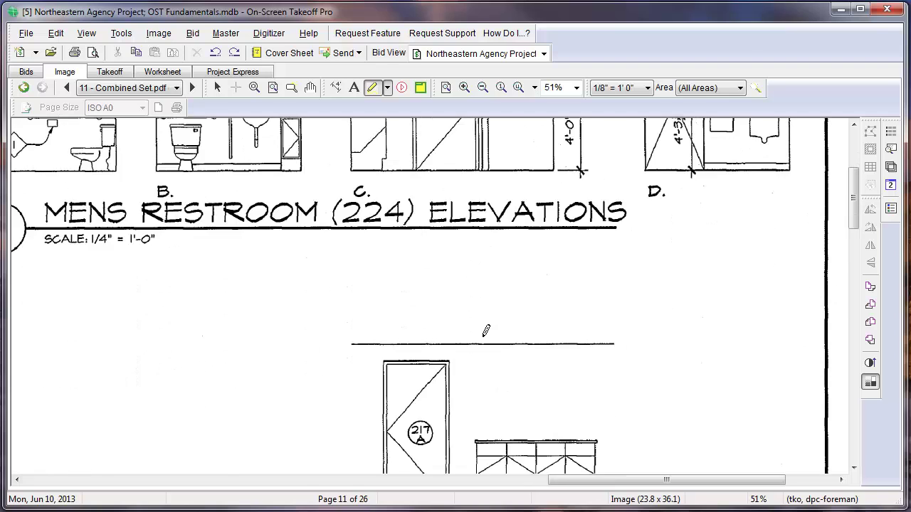
scroll(486, 329, down, 3)
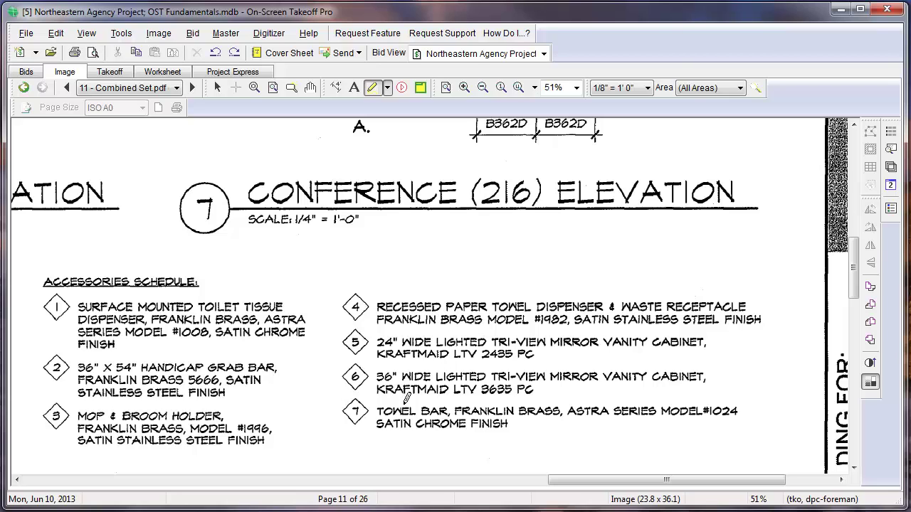
click(447, 86)
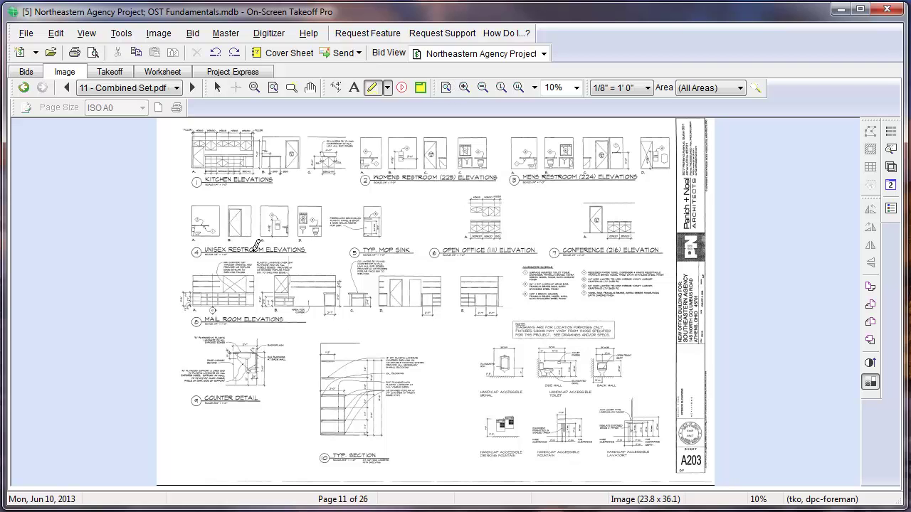
Page forward through the A301 and A302 section sheets to sheet A303.
click(198, 89)
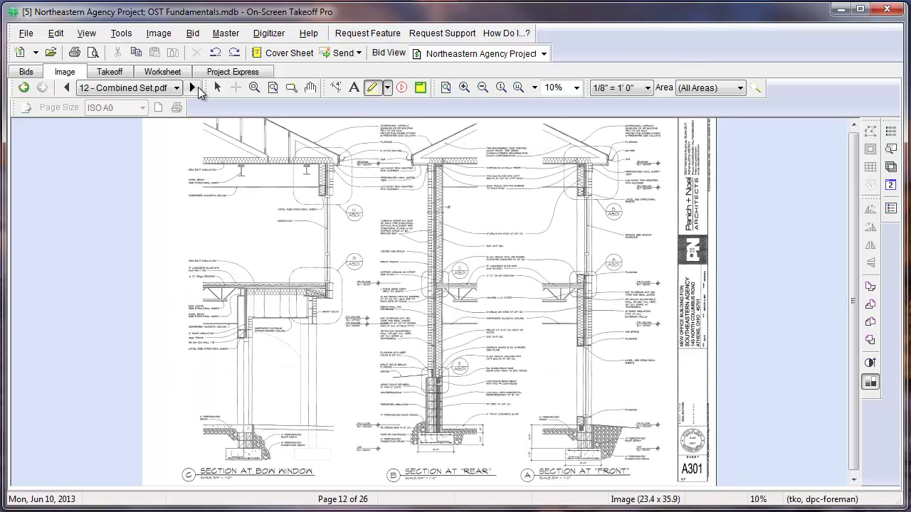
click(198, 88)
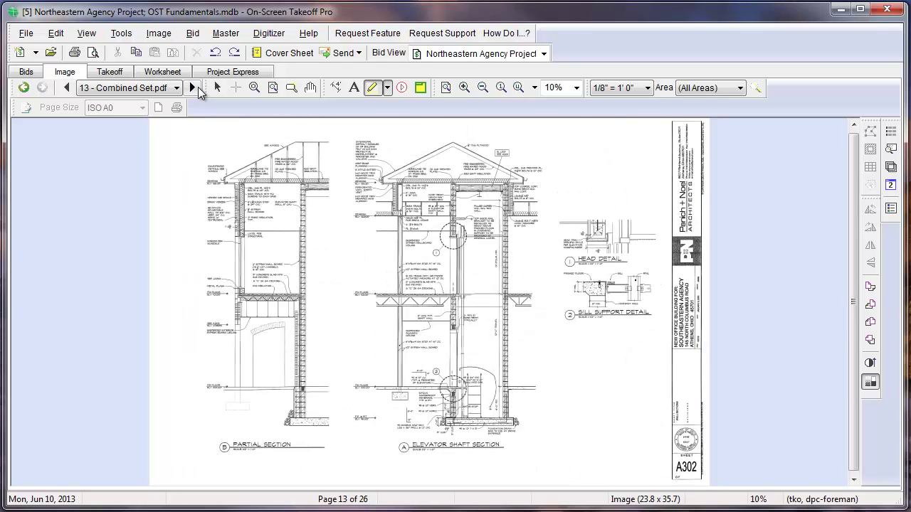
click(193, 87)
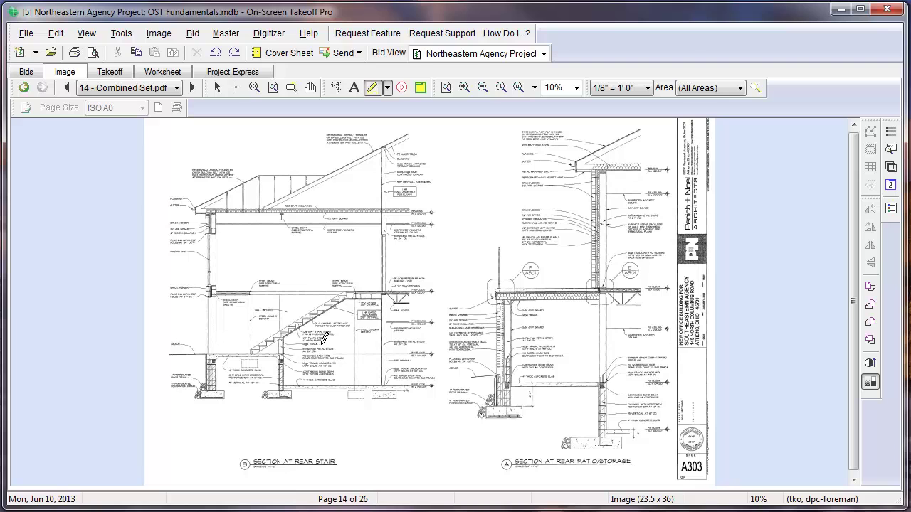
Highlight "PAN WITH CONCRETE FILL" in the stair tread note of the rear stair section and view the surrounding section.
mouse_move(248, 310)
mouse_down()
mouse_move(302, 337)
mouse_move(353, 383)
mouse_up()
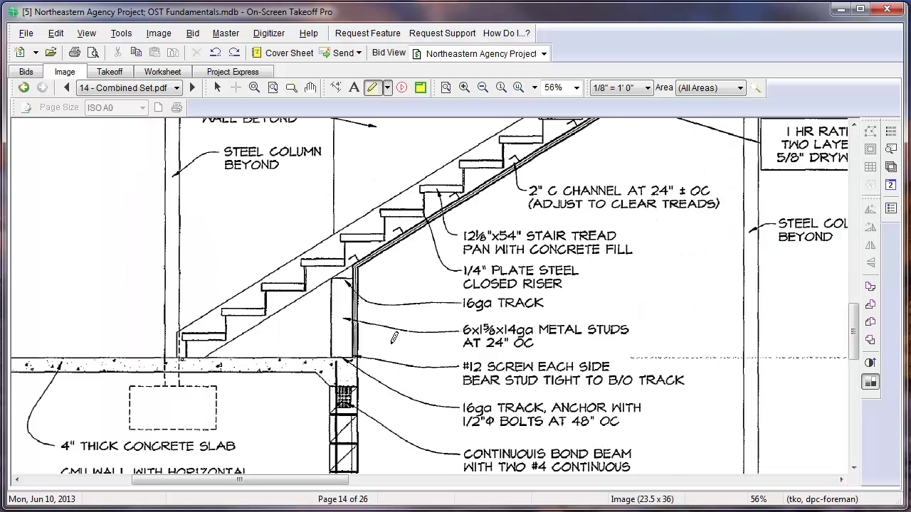
scroll(394, 338, up, 1)
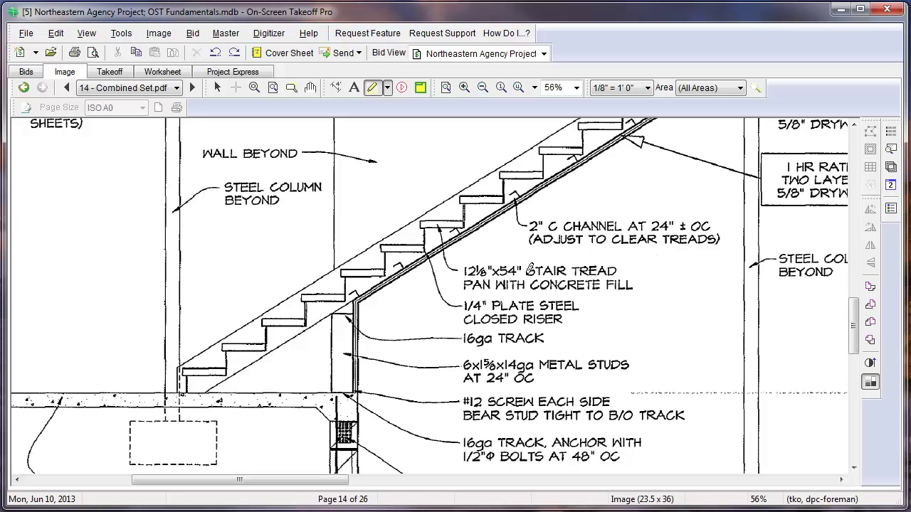
drag(459, 281, 645, 293)
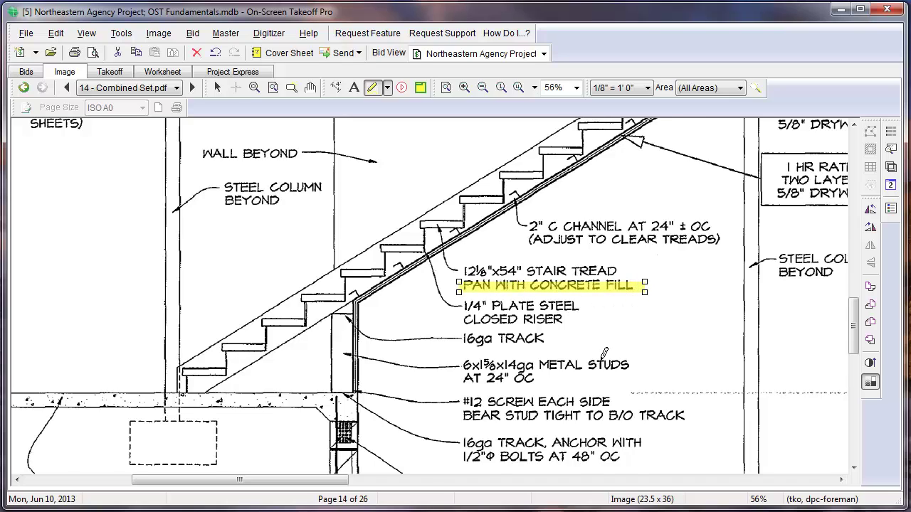
scroll(604, 353, up, 2)
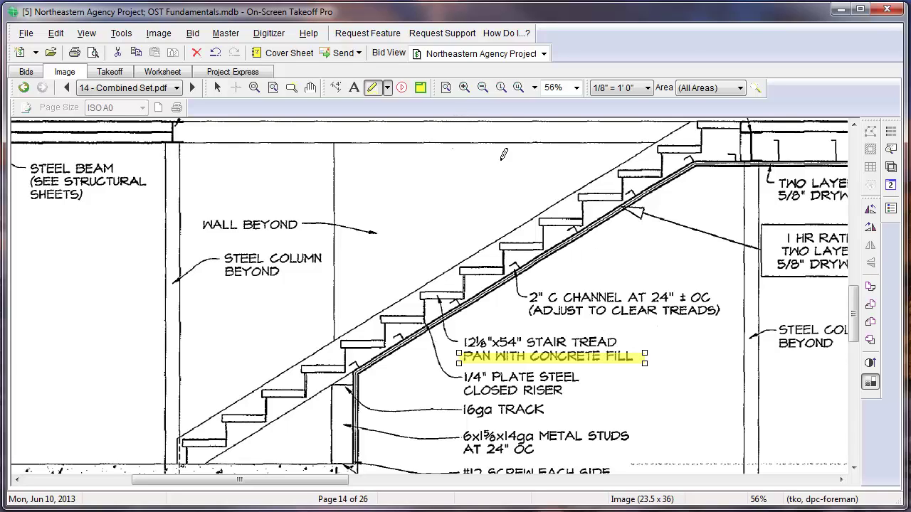
click(483, 87)
click(483, 87)
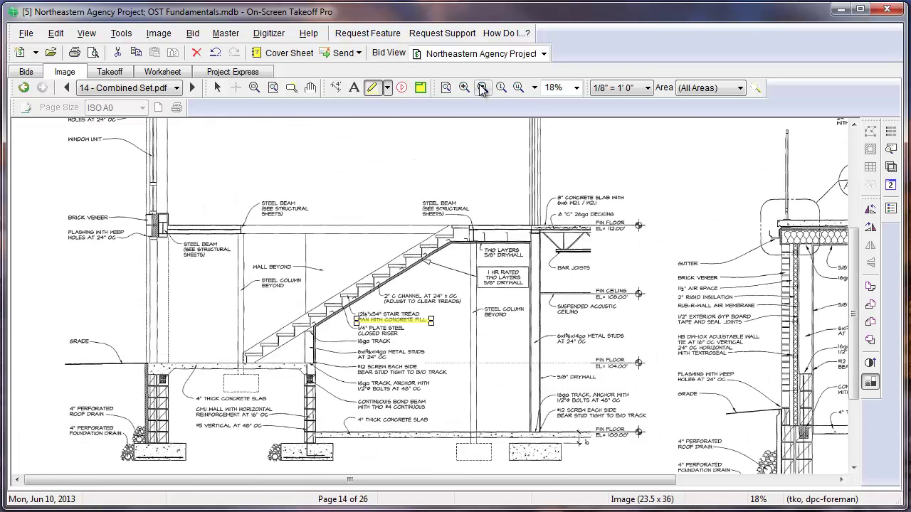
click(483, 87)
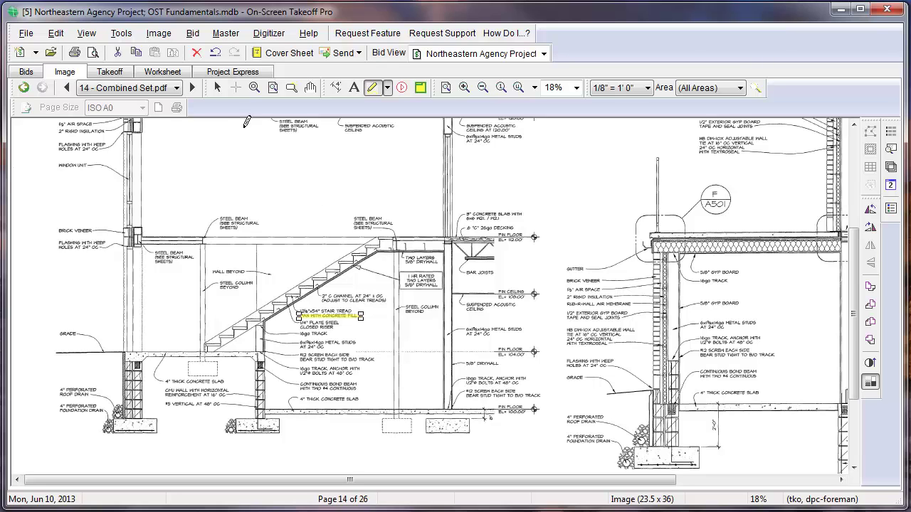
Go to the A601 Room Finish sheet and highlight the FLOOR heading of the Room Finish Schedule in bright yellow.
click(194, 88)
click(193, 88)
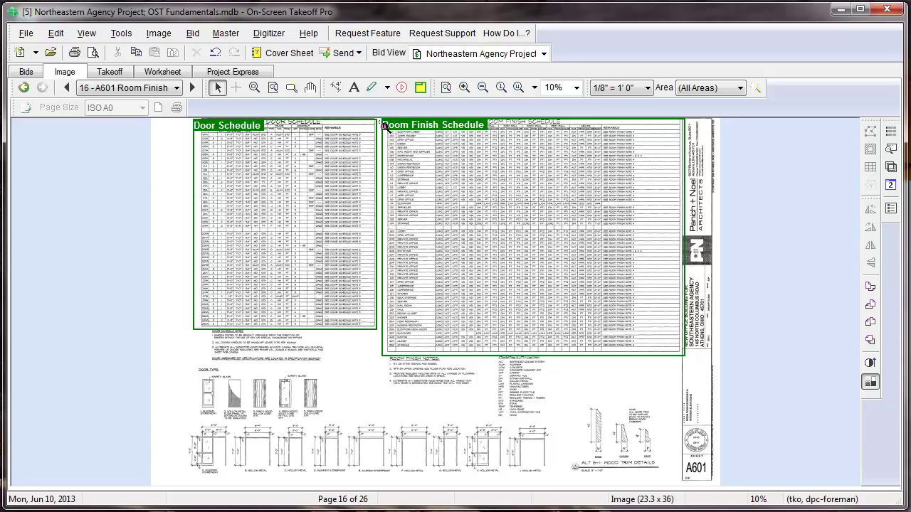
right_drag(377, 119, 508, 183)
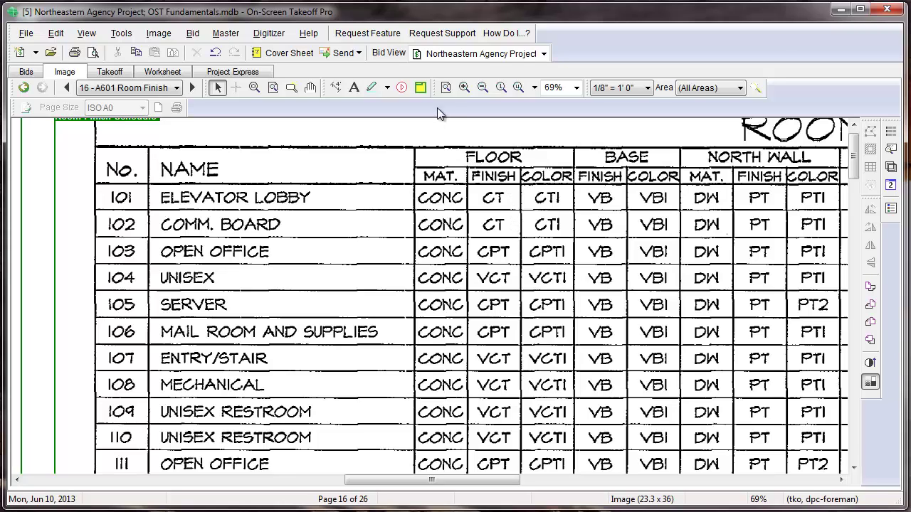
click(377, 89)
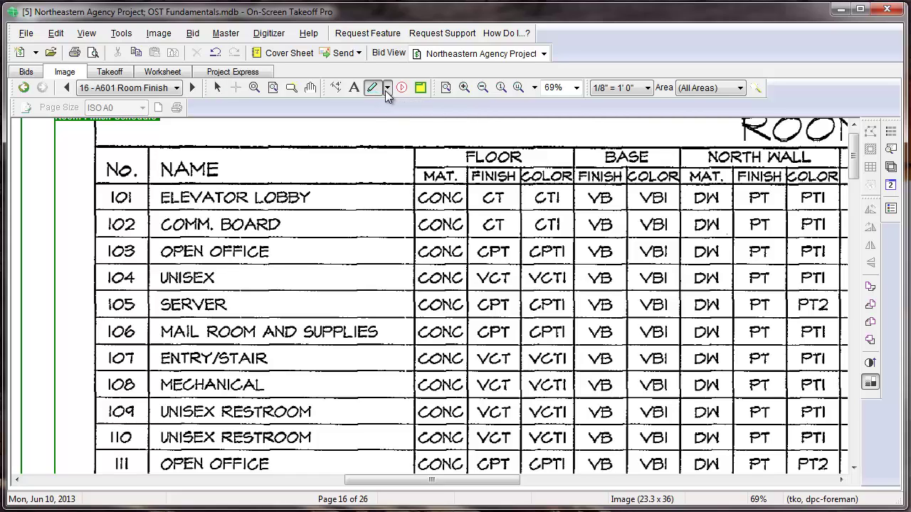
click(388, 88)
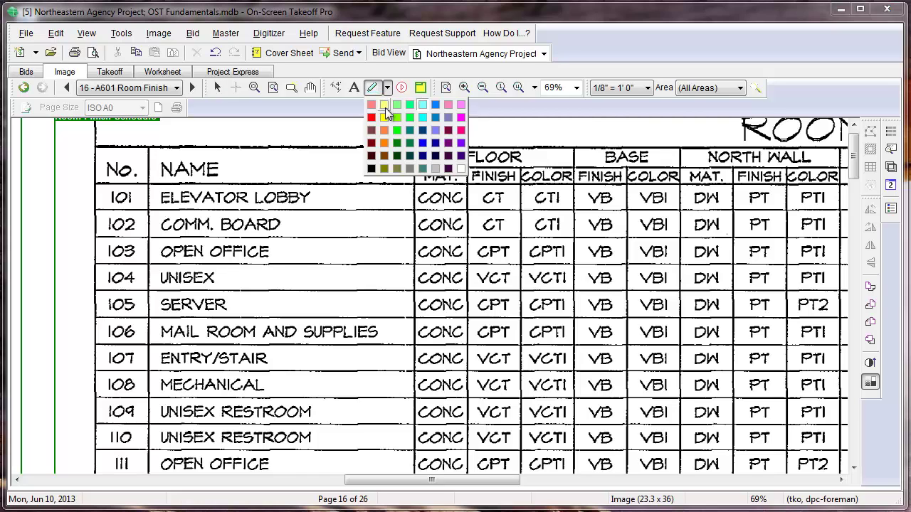
click(385, 115)
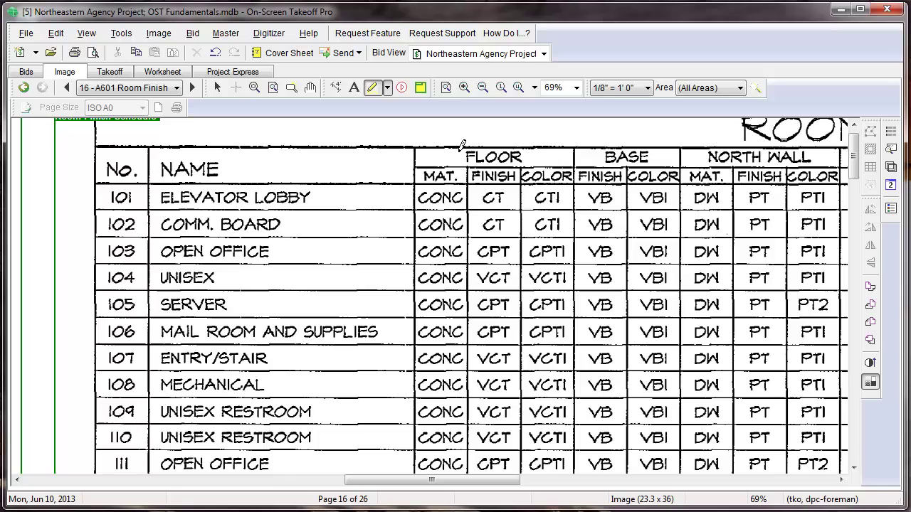
mouse_move(413, 150)
mouse_down()
mouse_move(551, 163)
mouse_move(575, 155)
mouse_up()
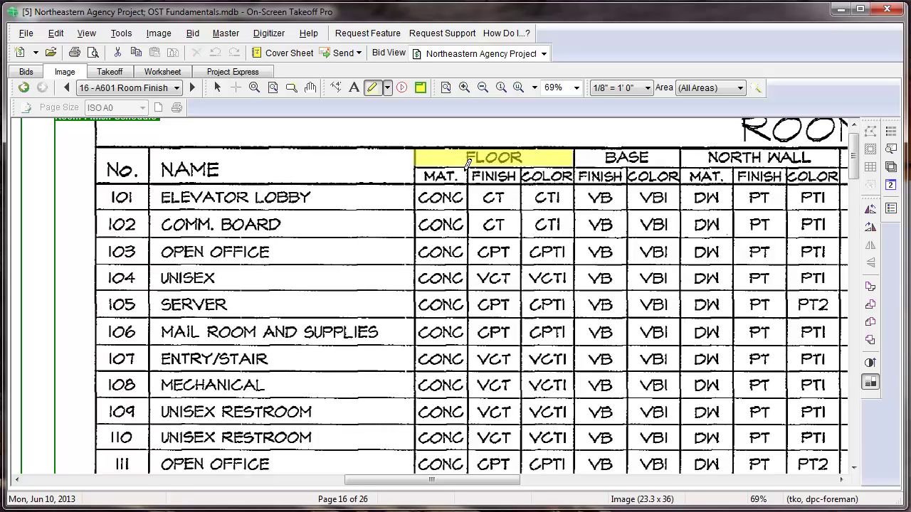
Highlight the floor FINISH and COLOR columns from their headings down to room 230 and return to the schedule's first rows.
drag(467, 164, 566, 453)
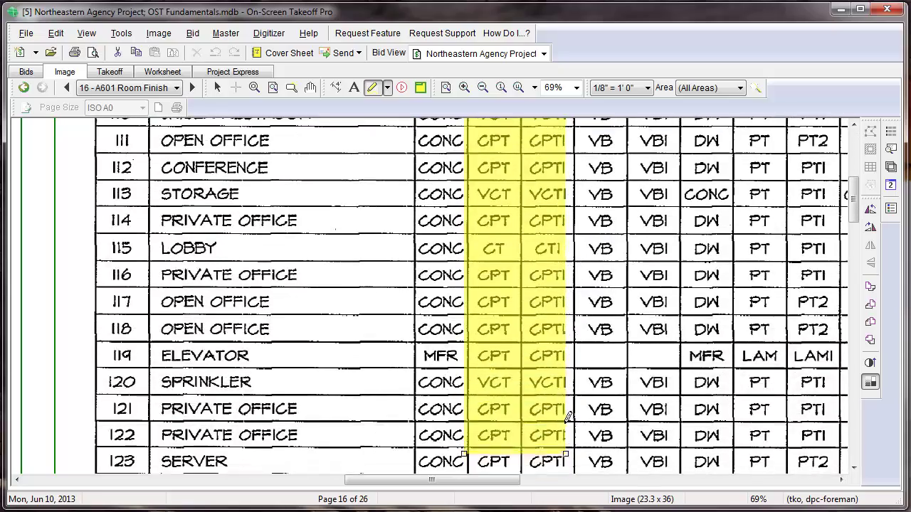
drag(567, 417, 576, 324)
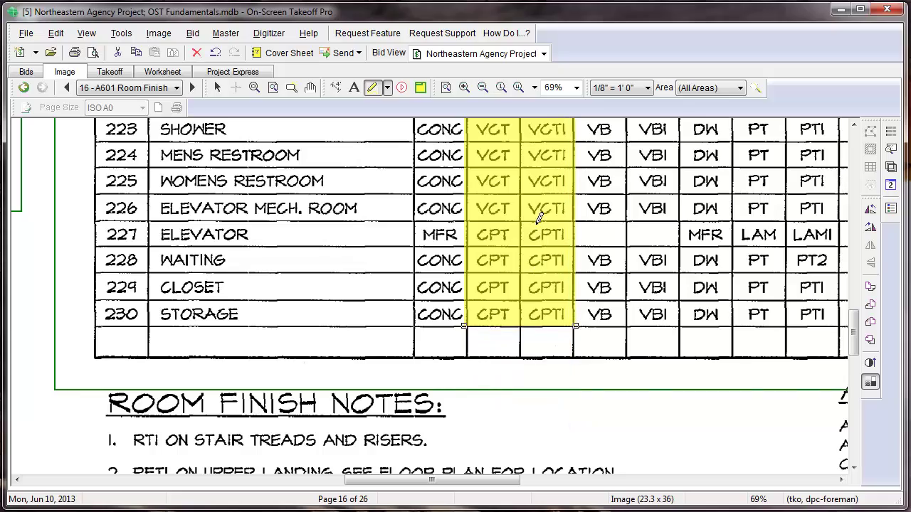
scroll(540, 221, up, 10)
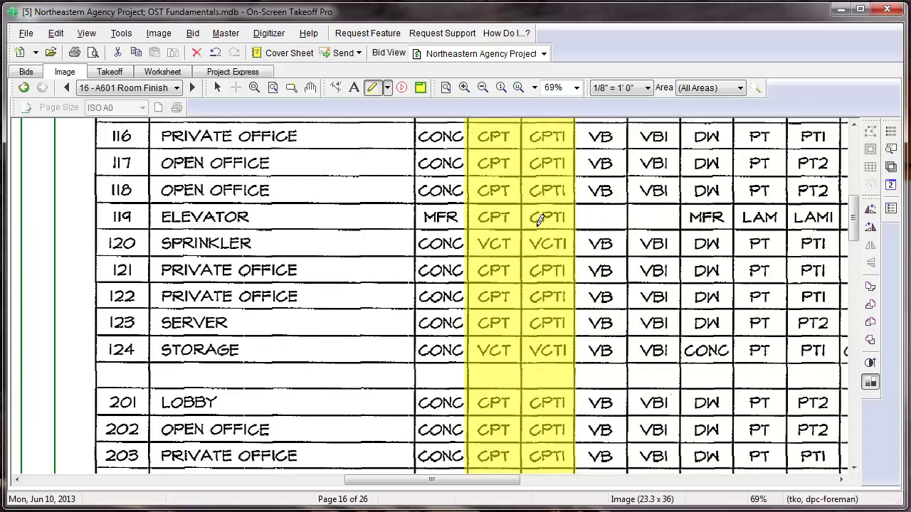
scroll(540, 221, up, 3)
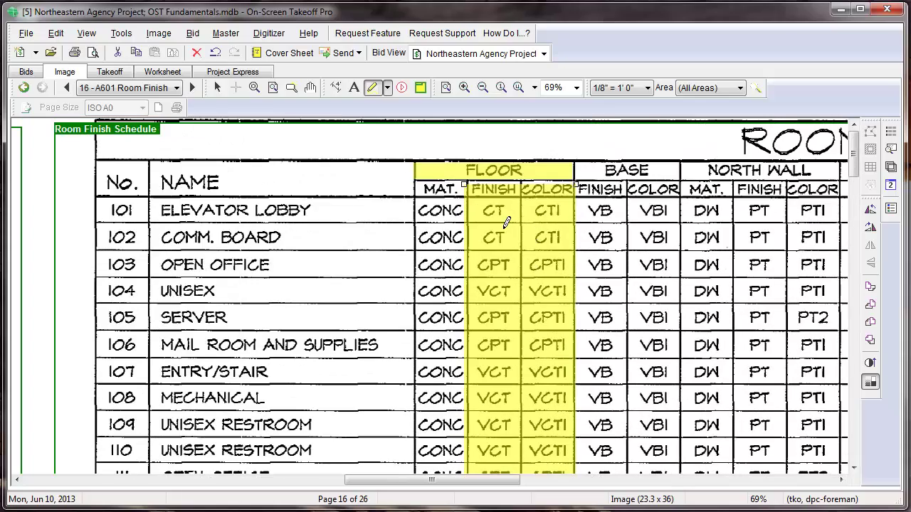
Change the color of the highlight over the floor FINISH and COLOR columns to light yellow.
right_click(499, 230)
click(529, 245)
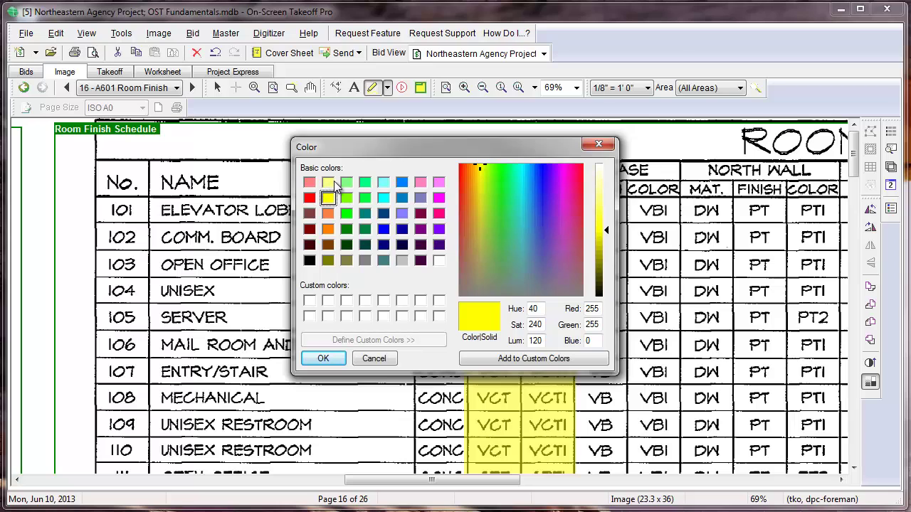
click(328, 182)
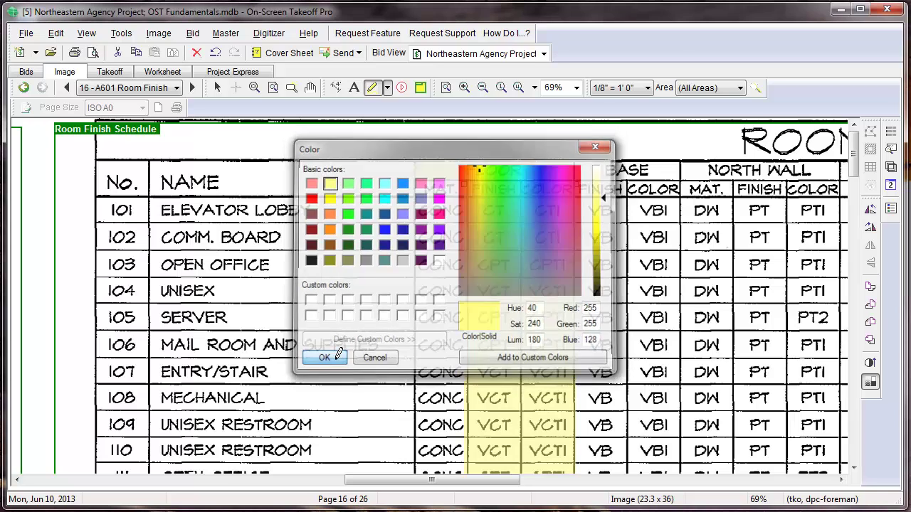
click(323, 359)
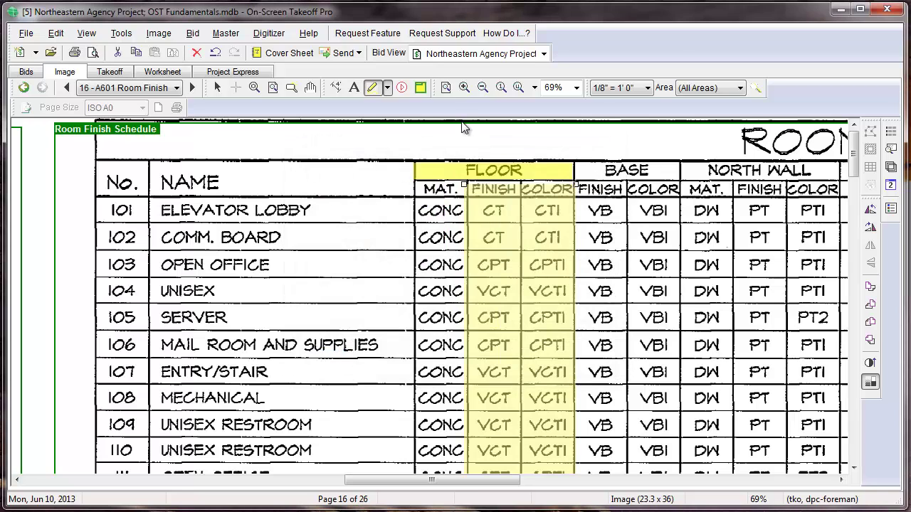
Highlight the BASE columns of the Room Finish Schedule in light cyan, from the heading down to room 230.
click(388, 88)
click(426, 105)
drag(575, 161, 685, 259)
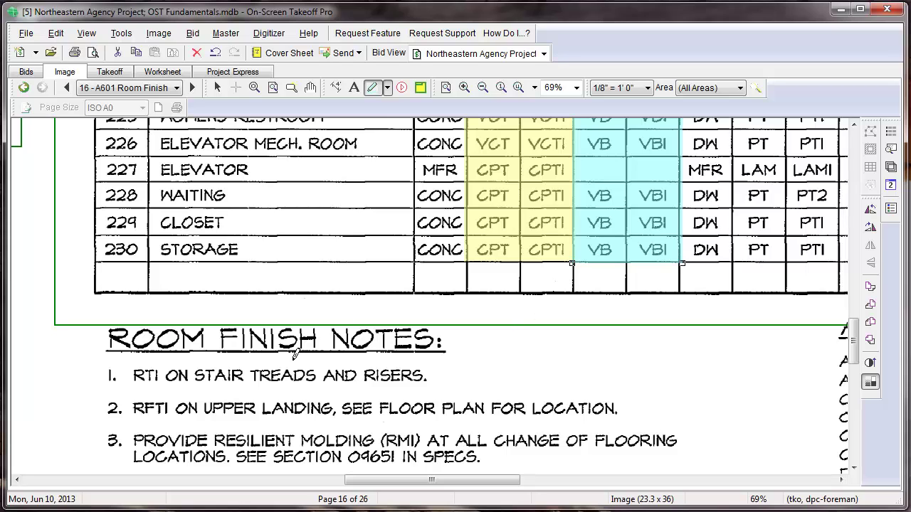
Highlight the ROOM FINISH NOTES heading below the schedule in light cyan.
click(482, 88)
click(482, 89)
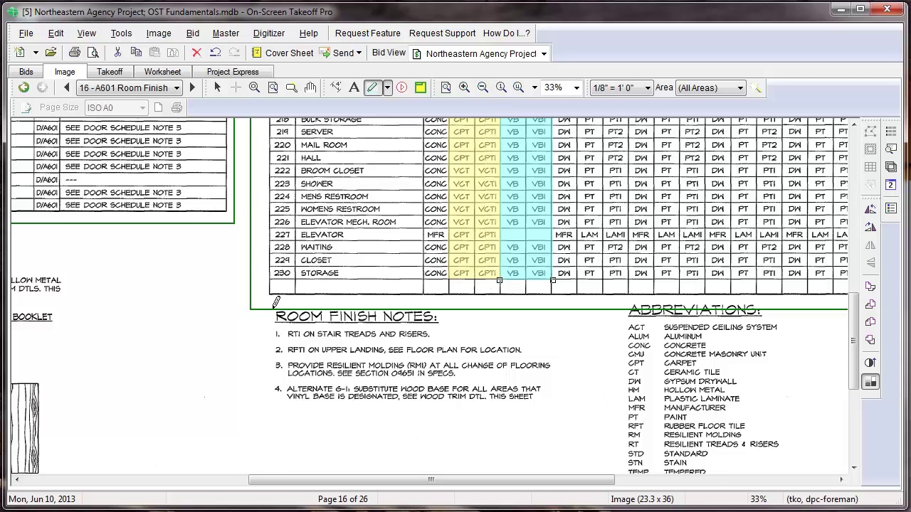
drag(272, 308, 444, 324)
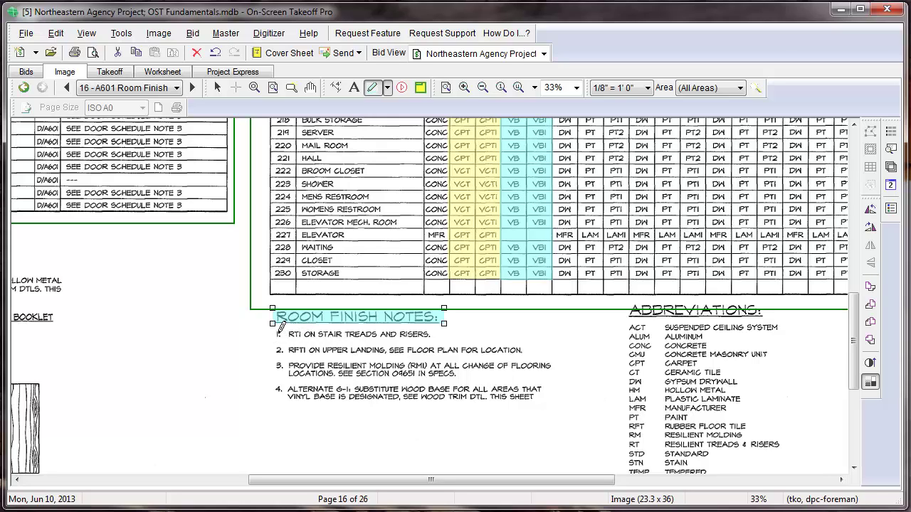
Highlight RT1 in room finish note 1 and RFT1 in note 2, and read note 2 to its end.
right_drag(271, 322, 489, 417)
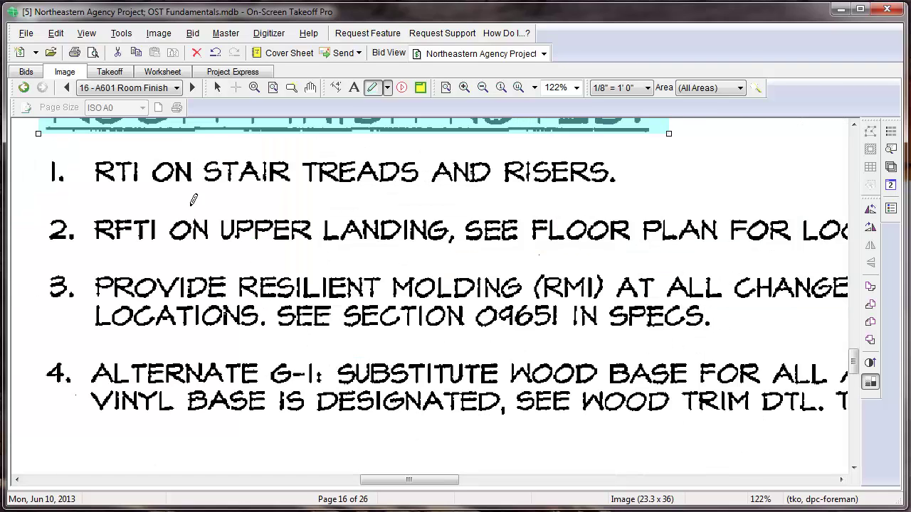
mouse_move(84, 158)
mouse_down()
mouse_move(142, 181)
mouse_move(139, 190)
mouse_up()
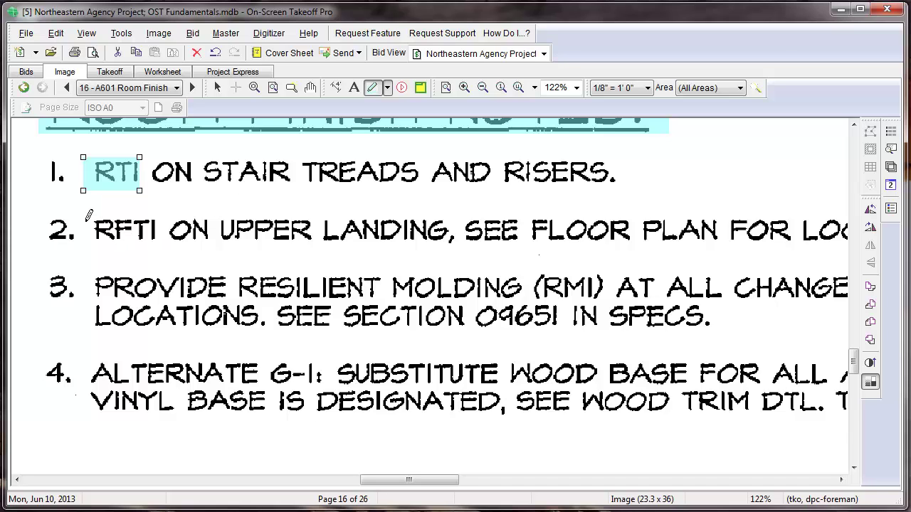
drag(84, 222, 167, 250)
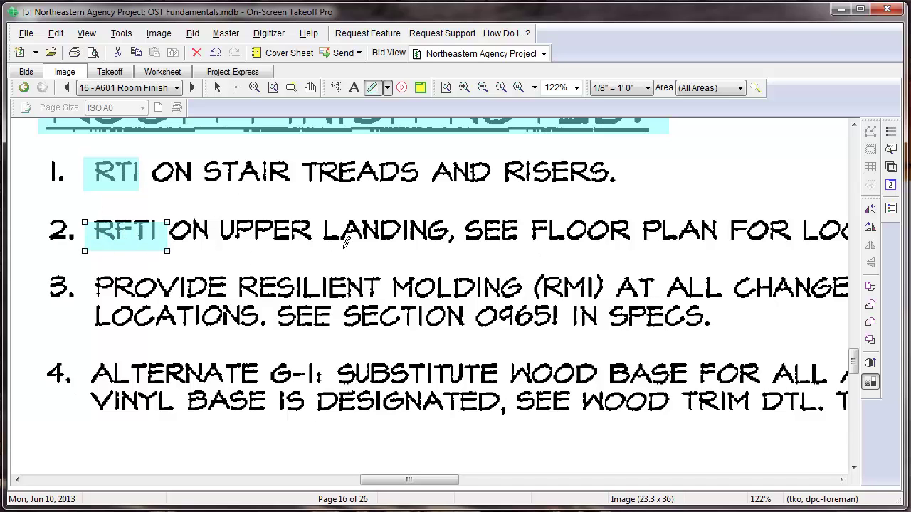
scroll(378, 247, right, 3)
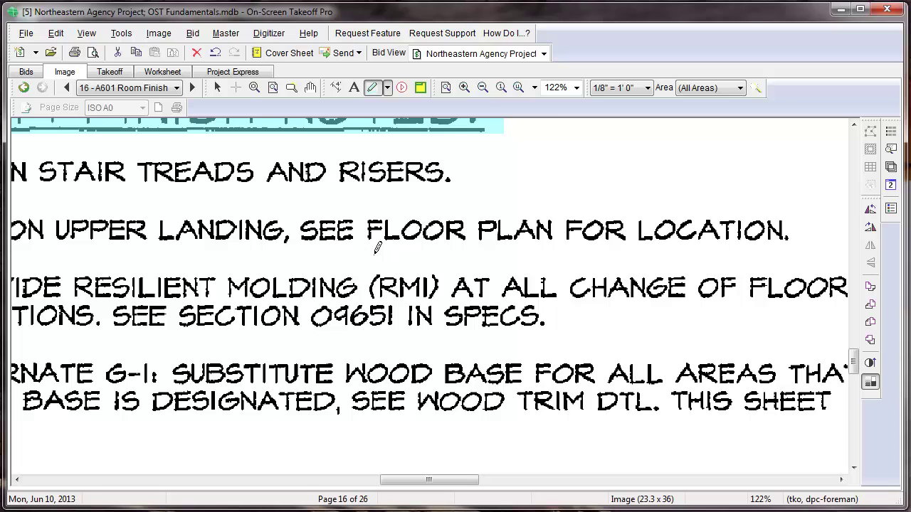
scroll(377, 246, left, 3)
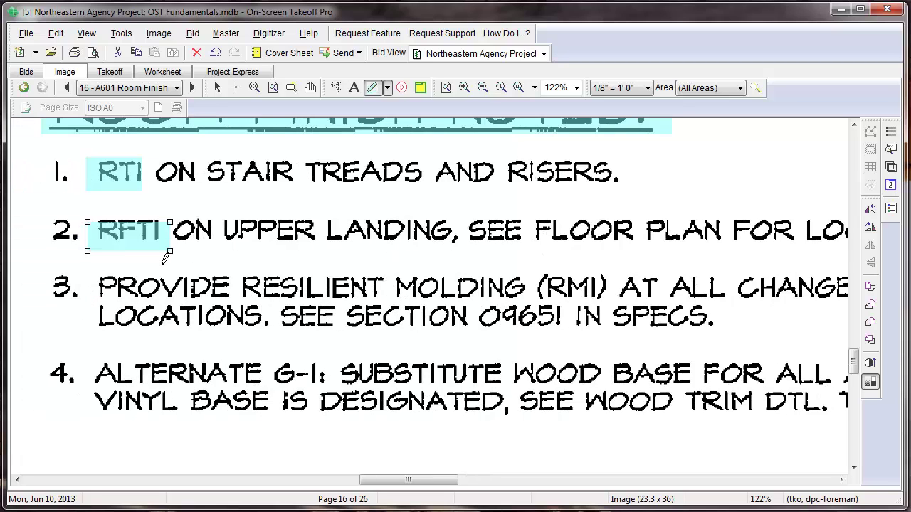